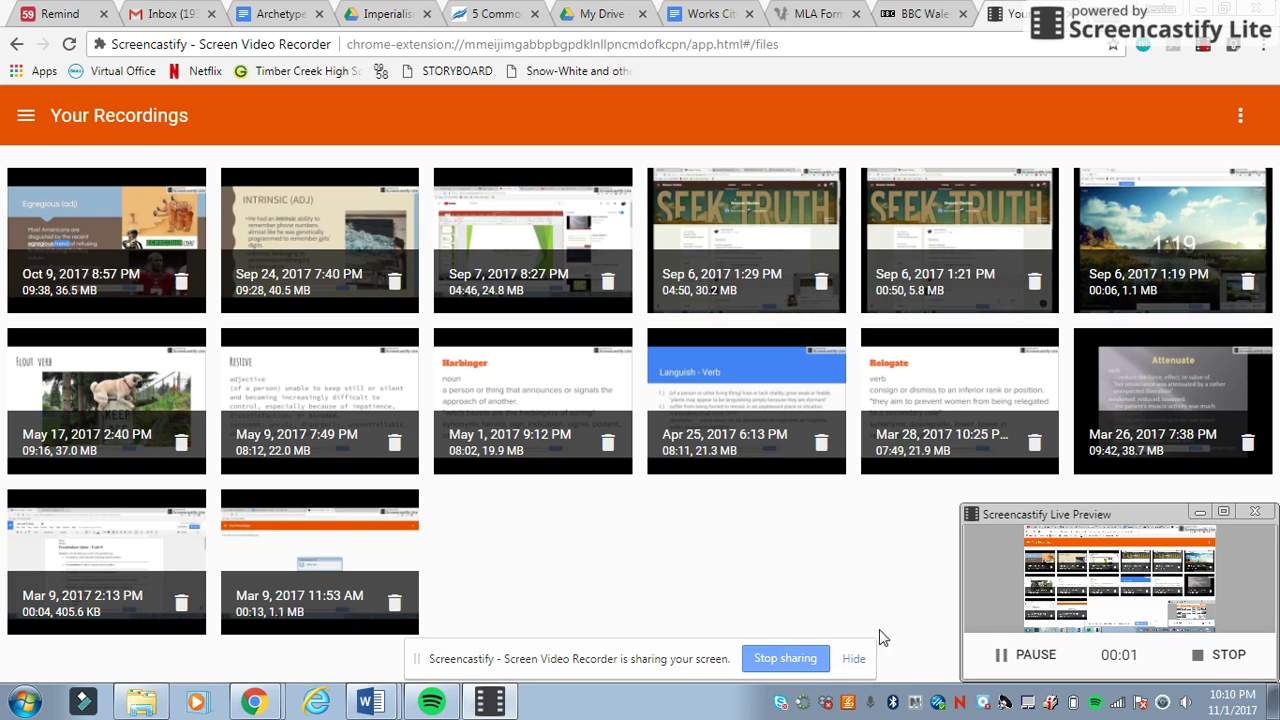
Step: Hide the Screencastify screen-sharing bar so only the recordings list and preview remain
left_click(854, 659)
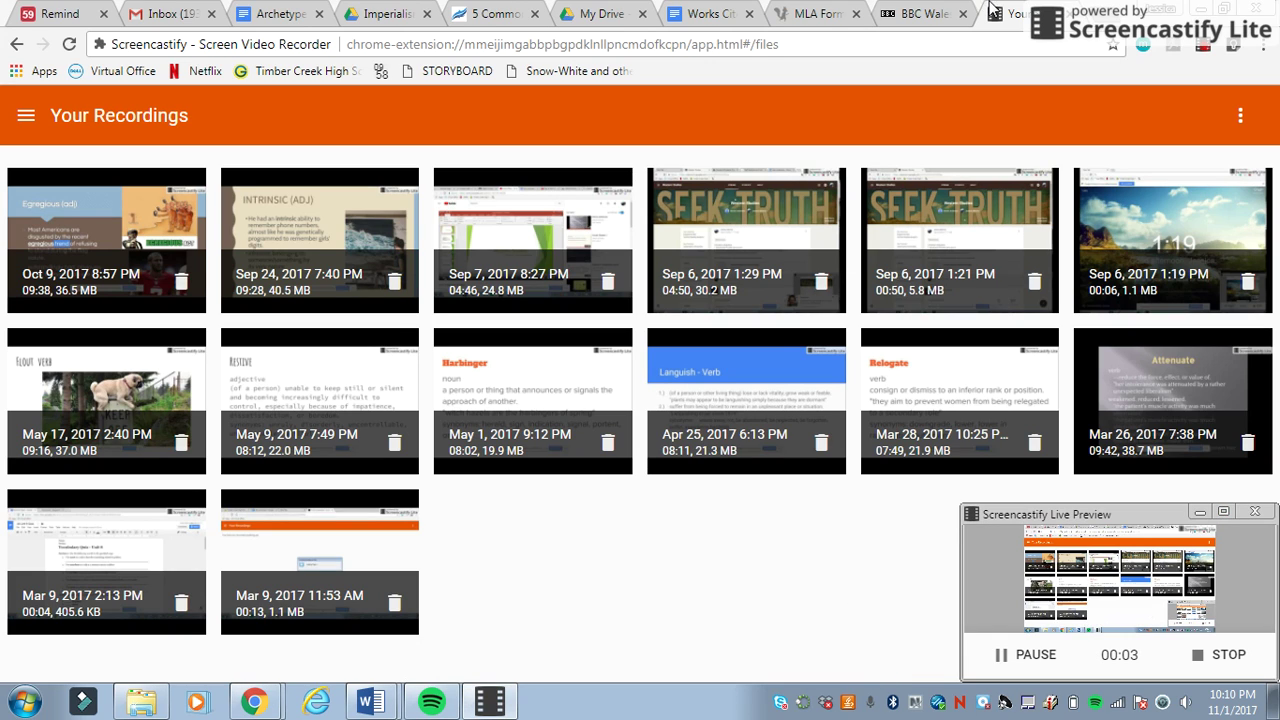
left_click(703, 12)
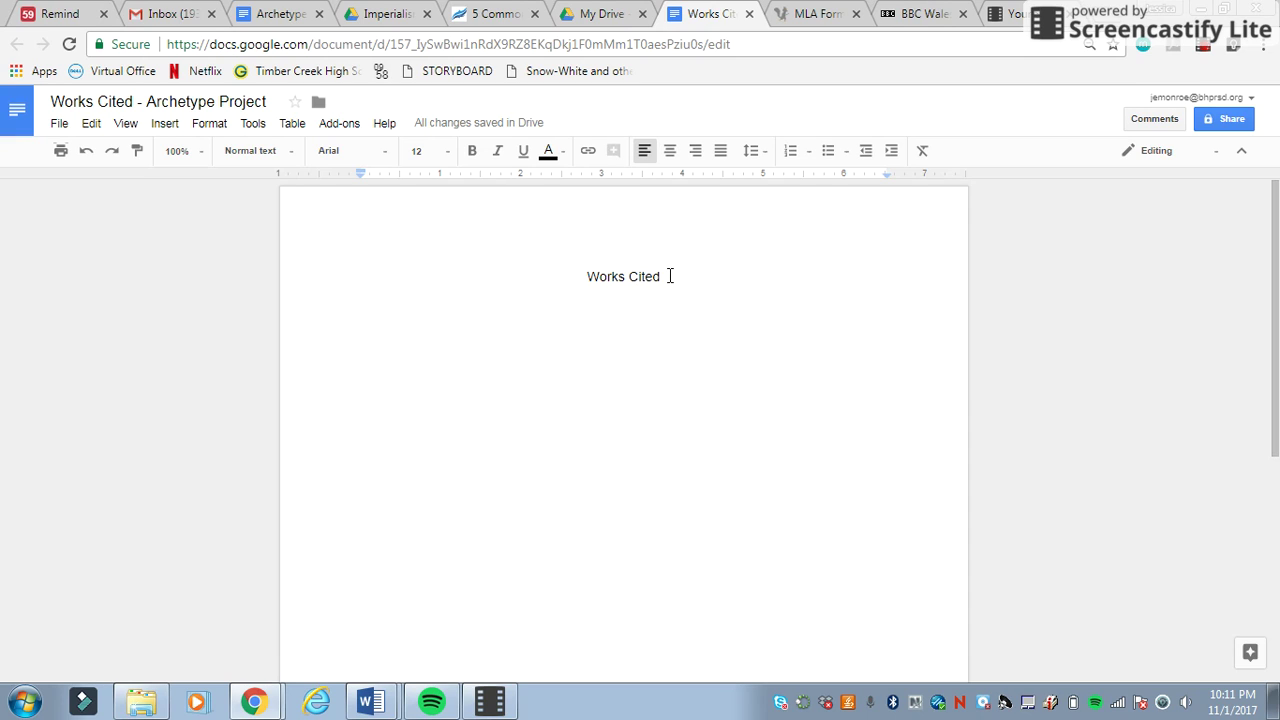
Step: Add a new left-aligned empty line below the centred Works Cited heading
left_click_drag(670, 276, 580, 274)
left_click(632, 305)
left_click(669, 279)
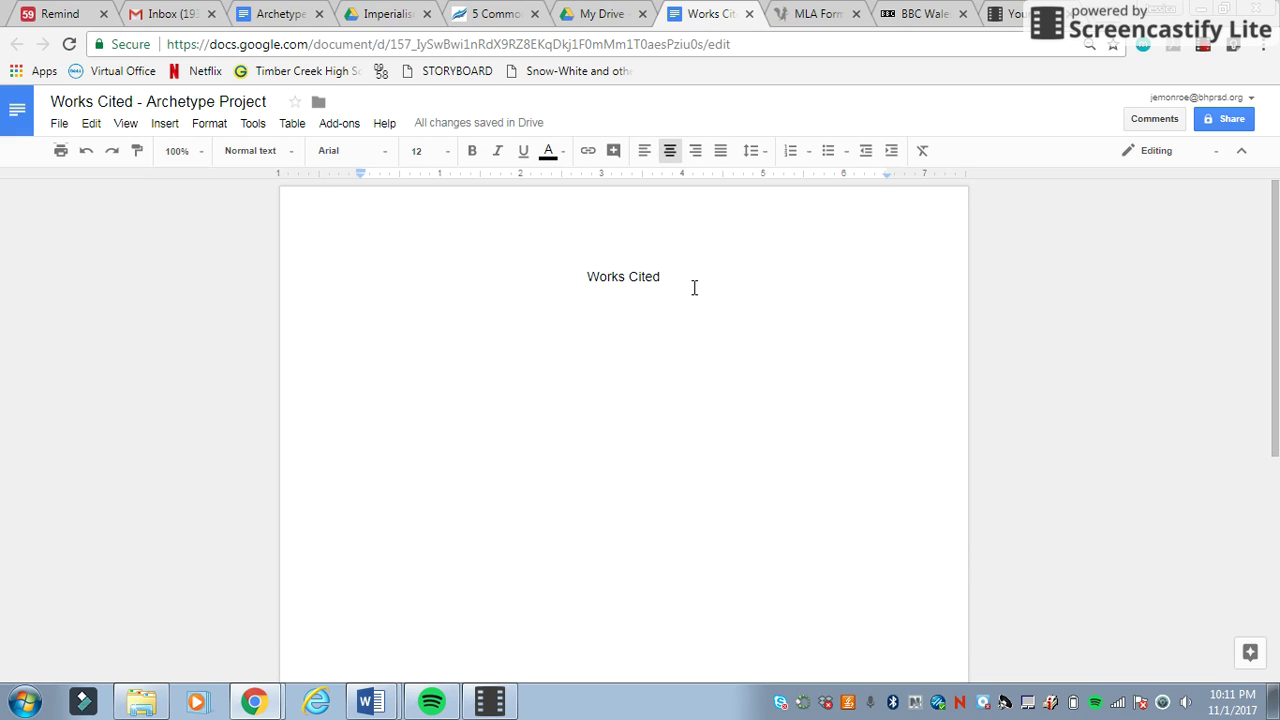
key("Return")
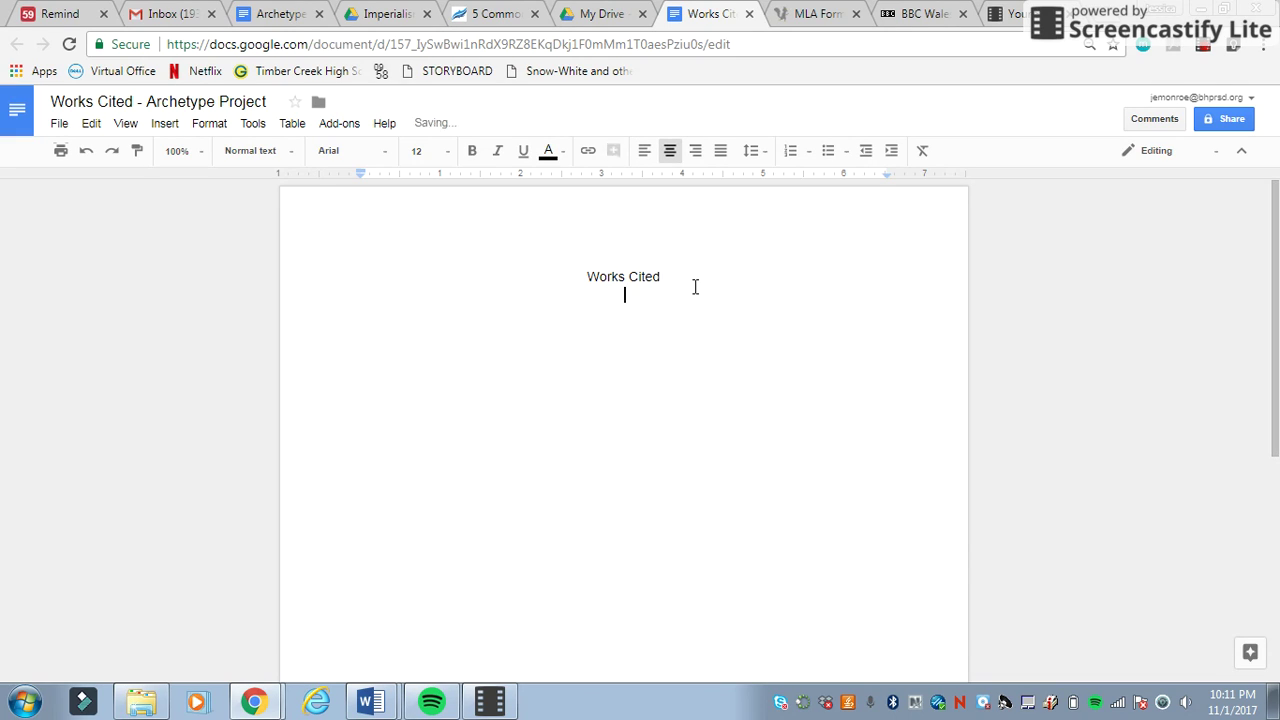
left_click(641, 156)
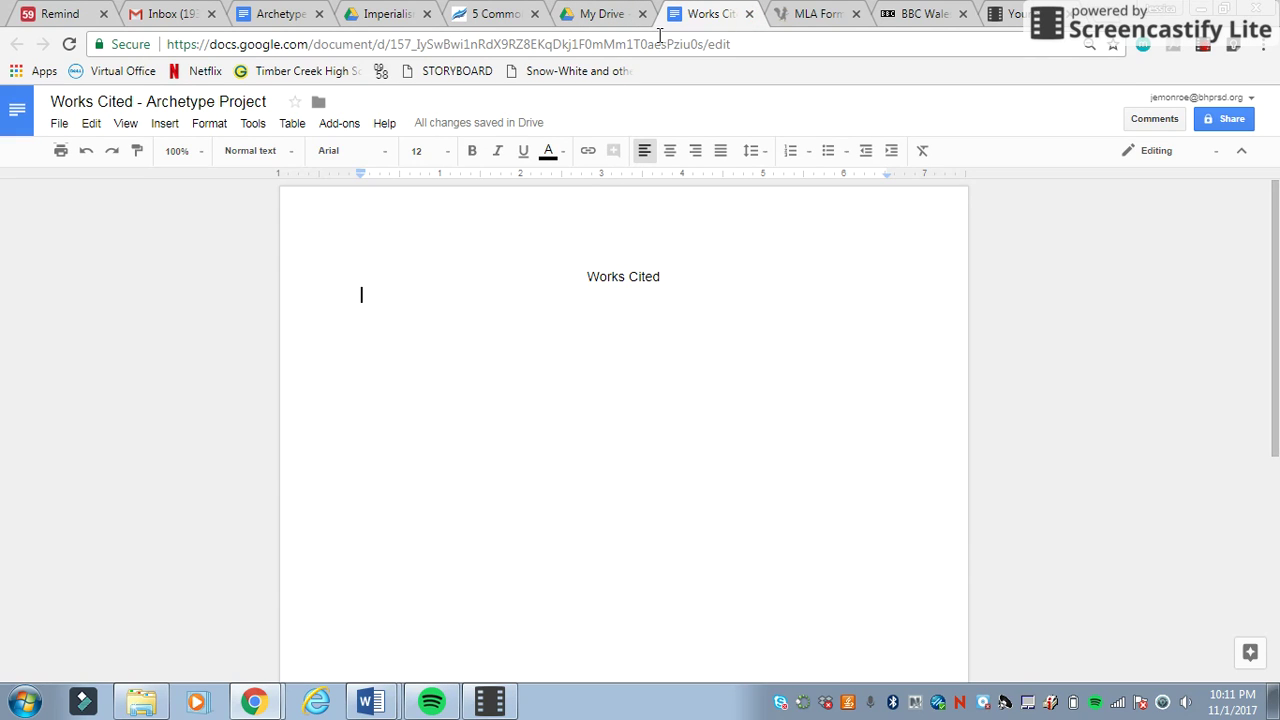
left_click(808, 14)
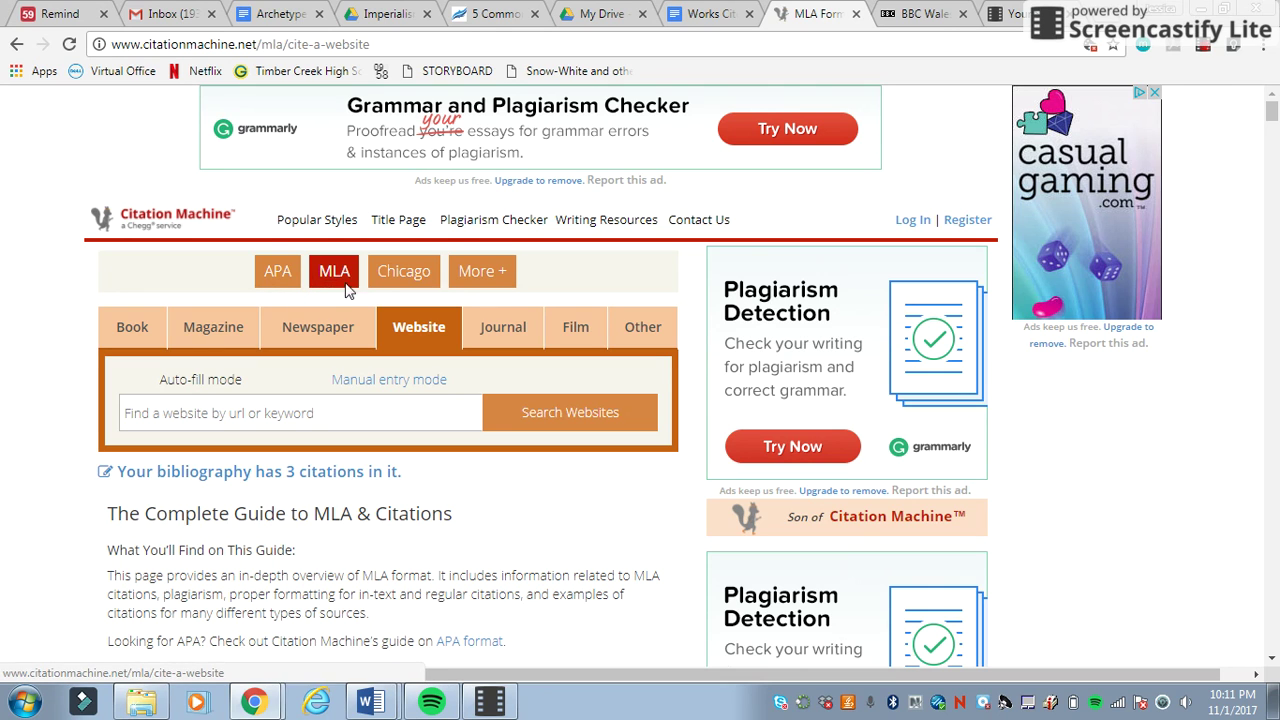
Step: Choose MLA style and Website source in Citation Machine, then bring up the Scribendi article
left_click(335, 280)
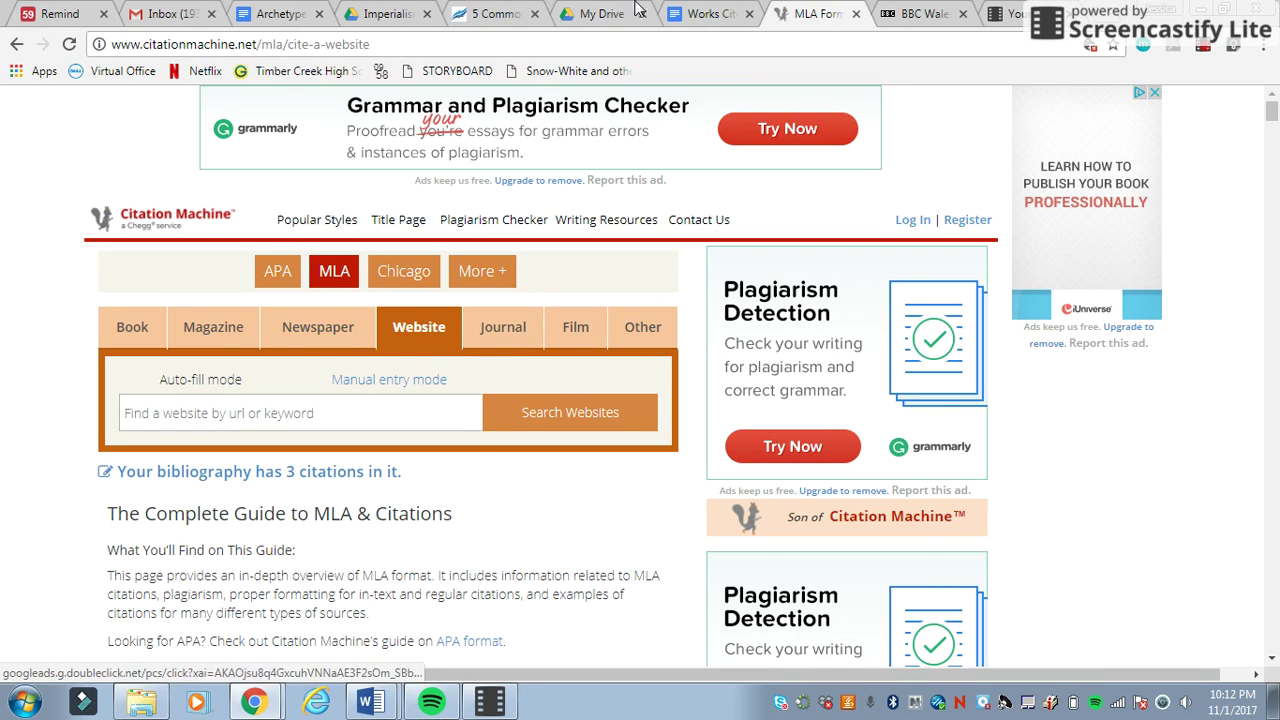
left_click(402, 330)
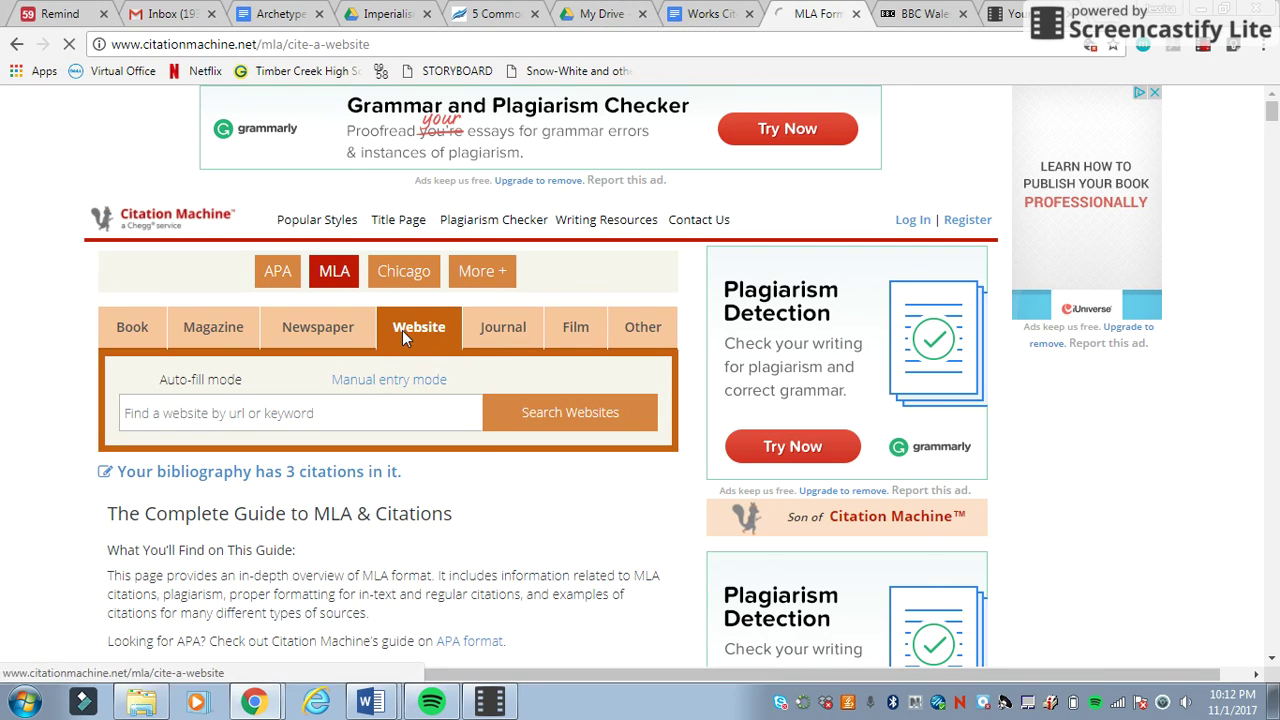
left_click(466, 12)
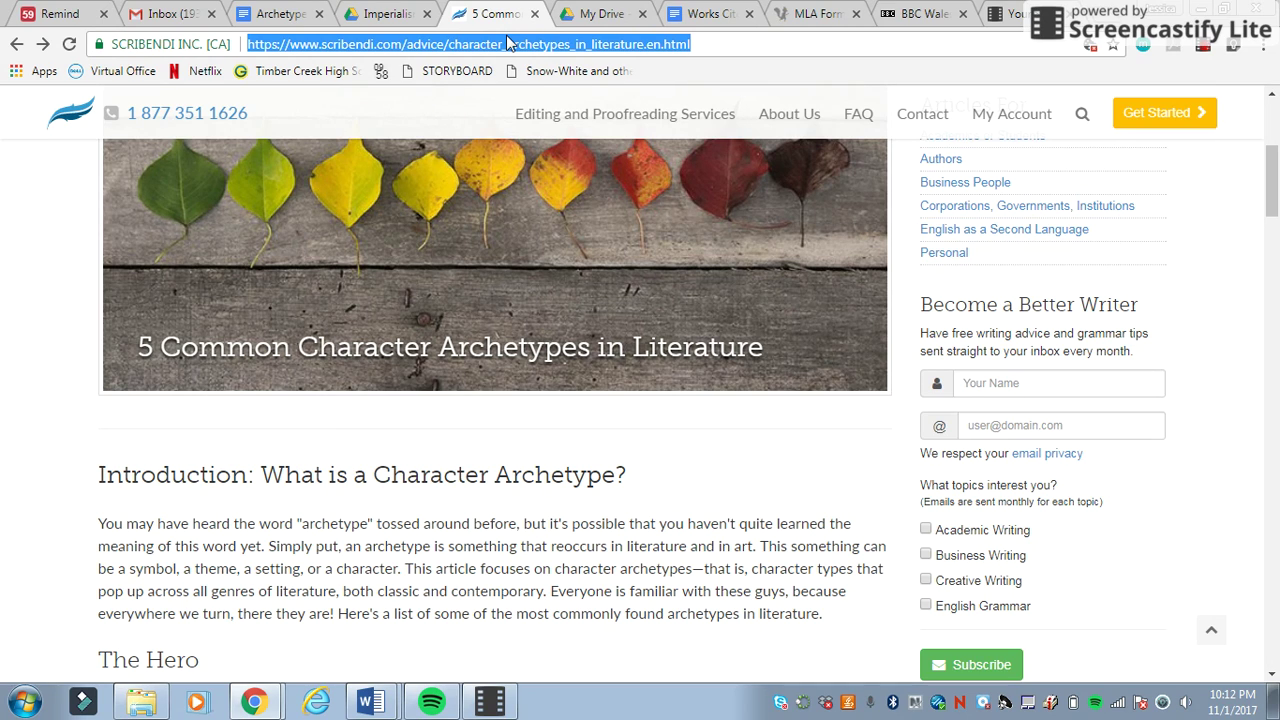
Step: Search Citation Machine's website lookup for the pasted Scribendi archetypes article URL
left_click(818, 13)
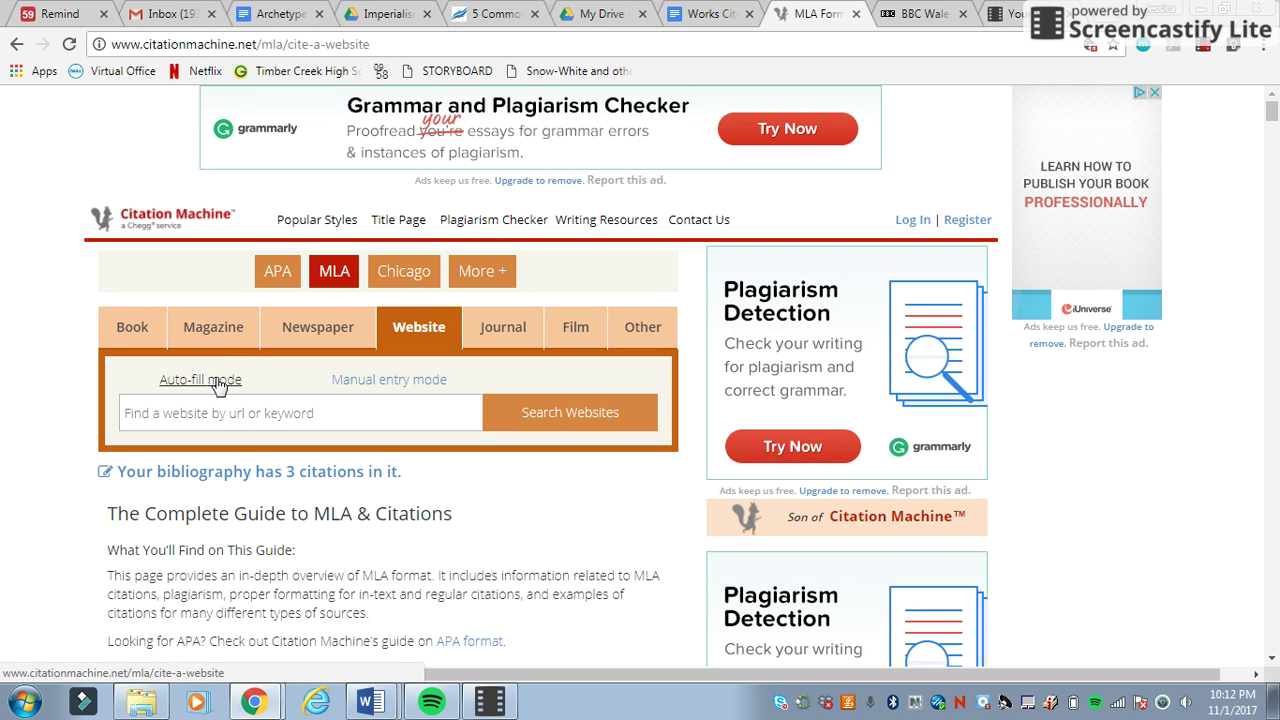
left_click(222, 412)
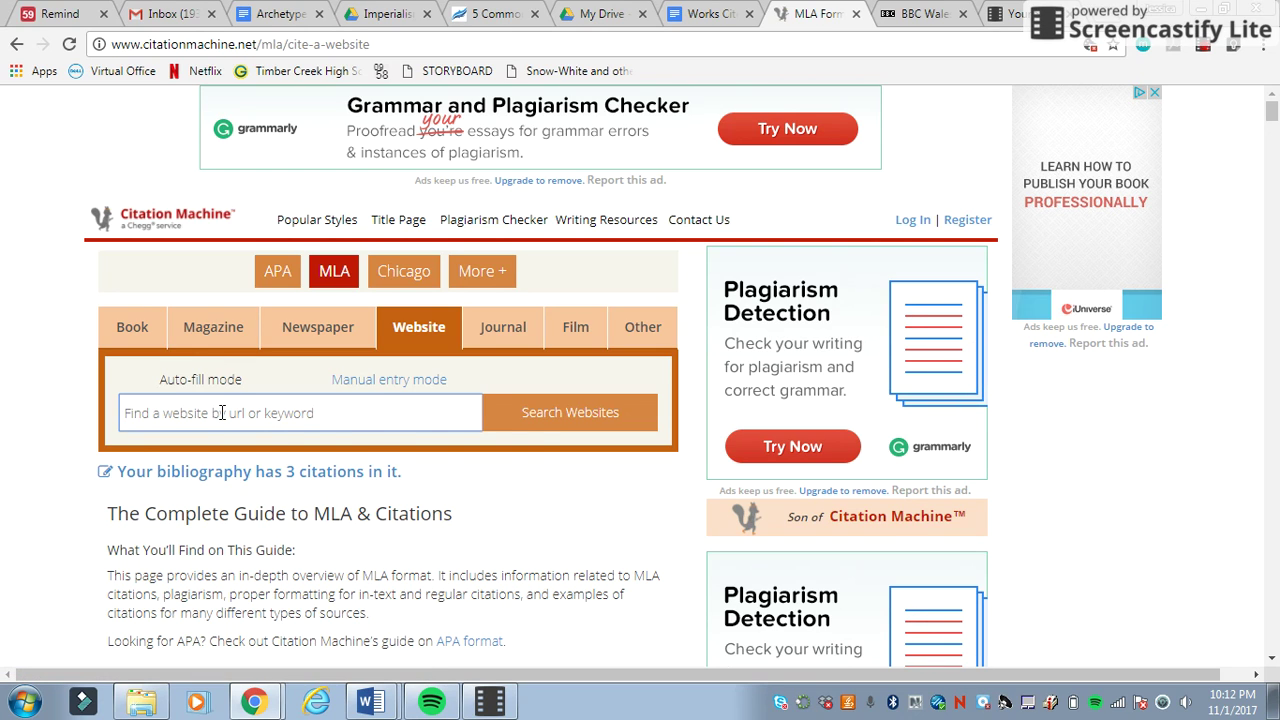
type("https://www.scribendi.com/advice/character_archetypes_in_literature.en.html")
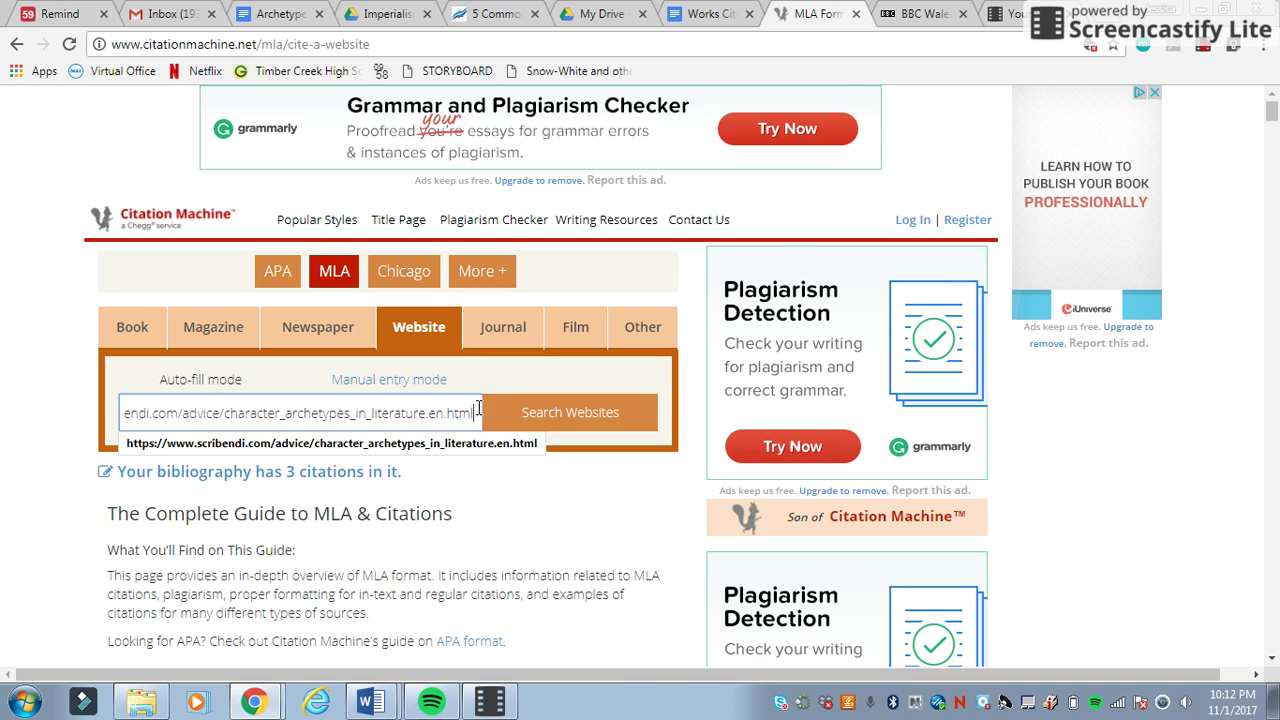
left_click(517, 428)
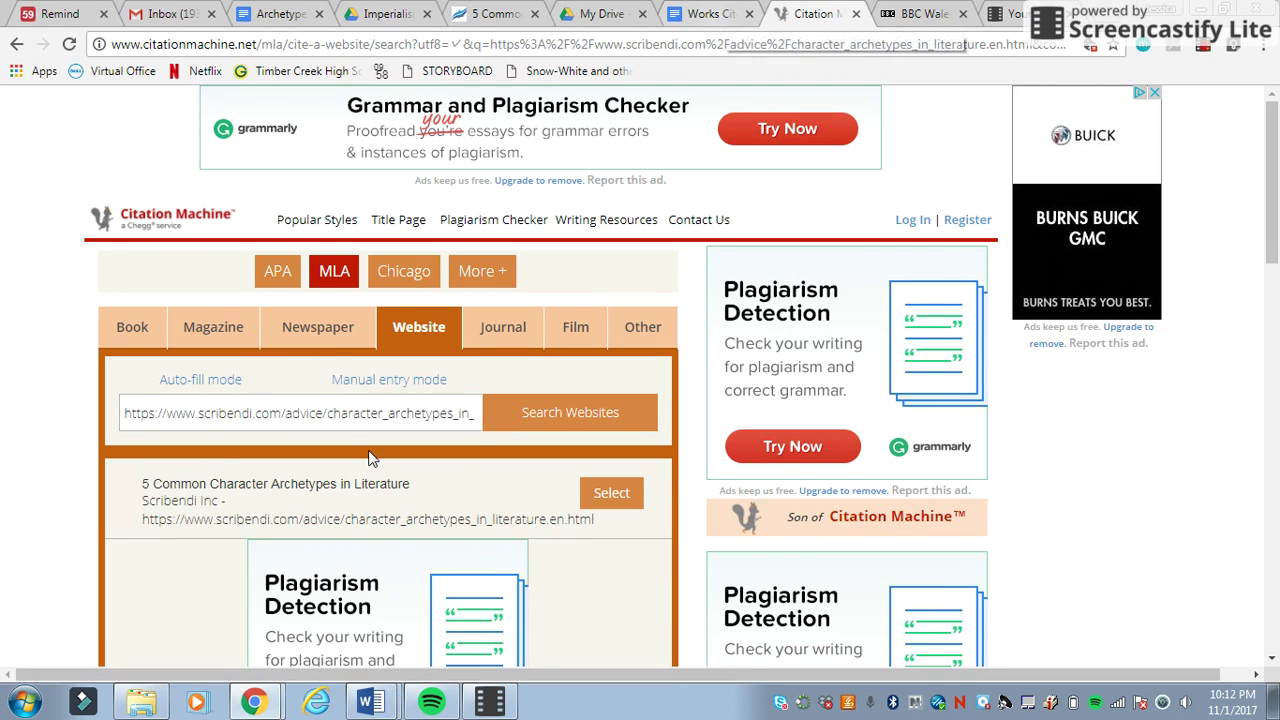
Step: Pick the '5 Common Character Archetypes in Literature' result and continue to the citation form
left_click(609, 496)
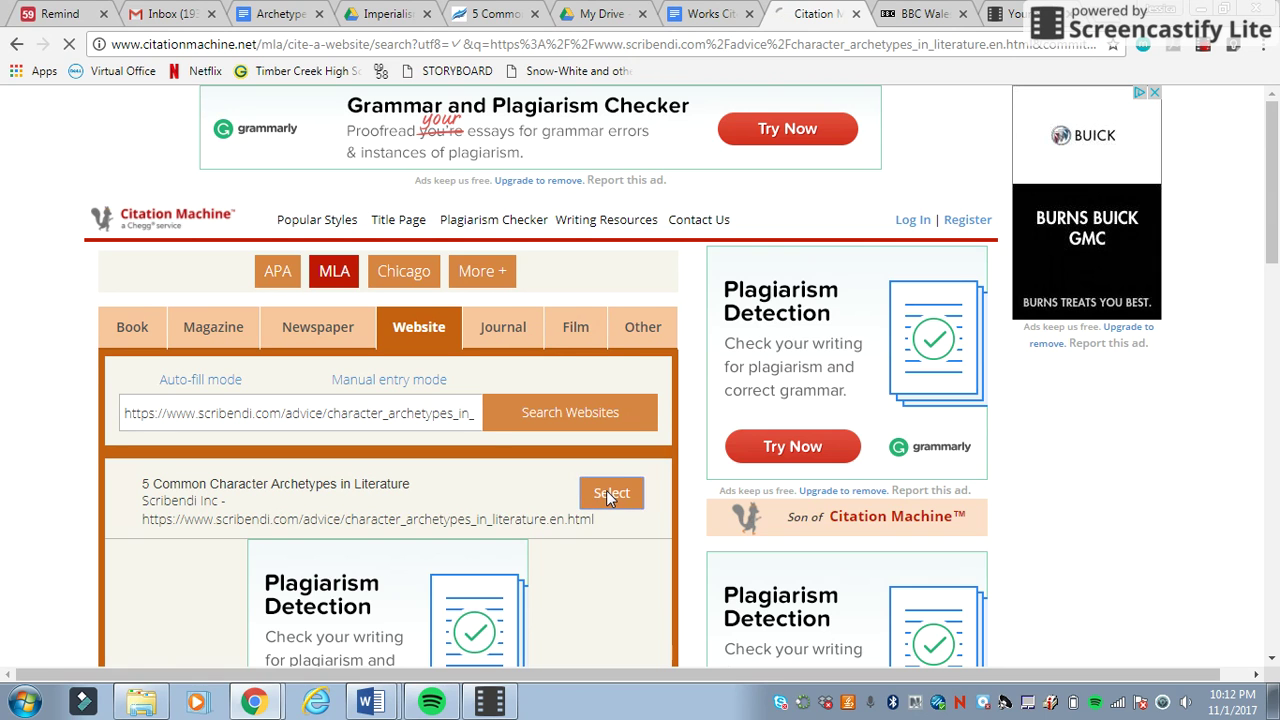
scroll(571, 514, "down", 2)
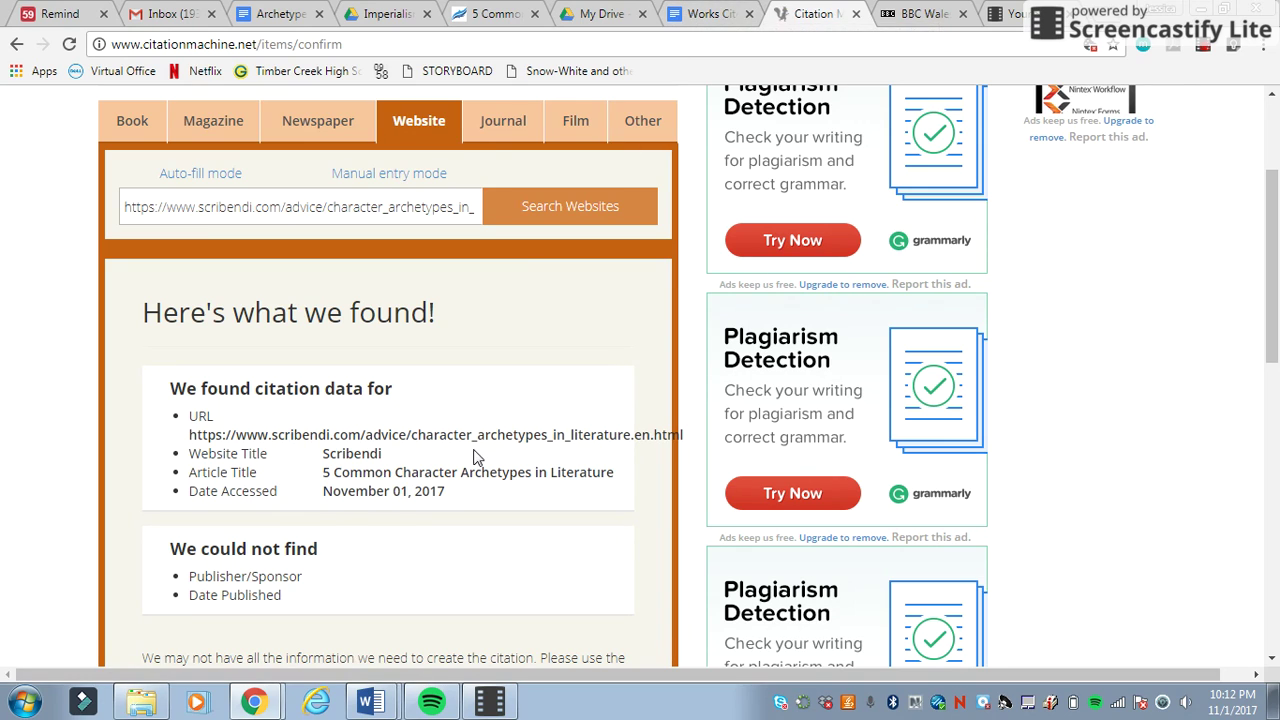
scroll(480, 445, "down", 1)
scroll(370, 480, "down", 2)
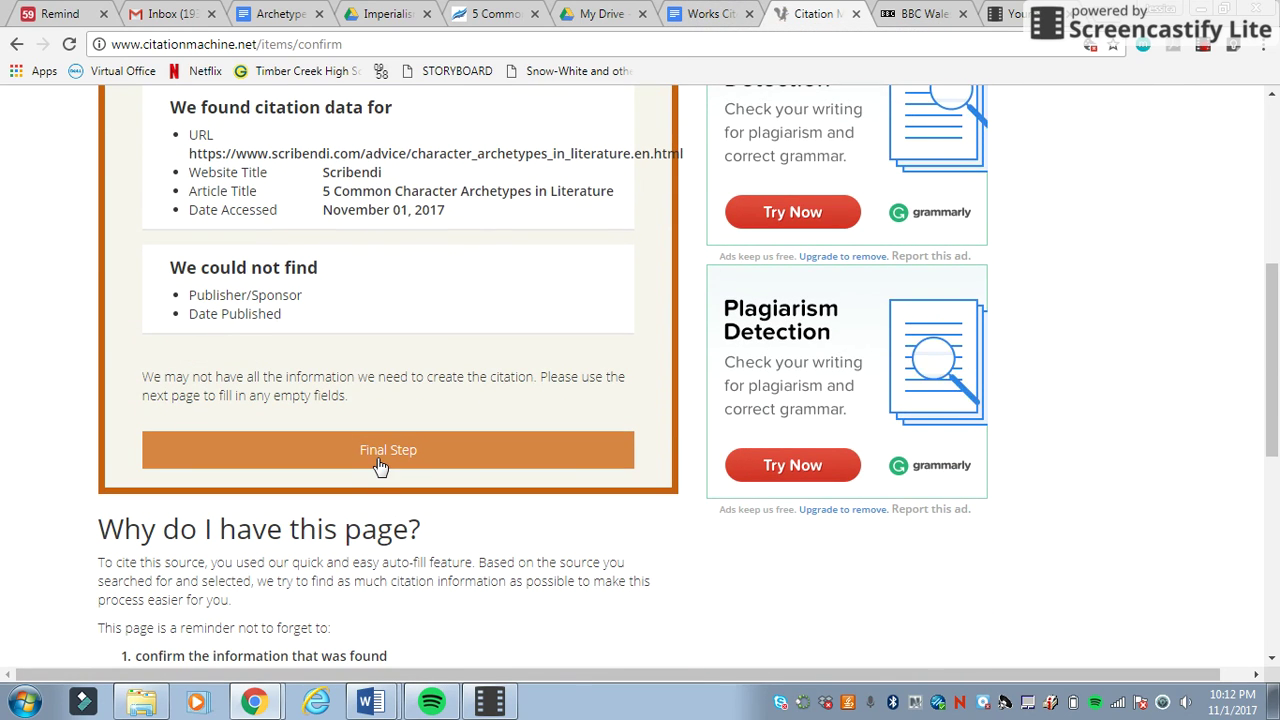
left_click(381, 463)
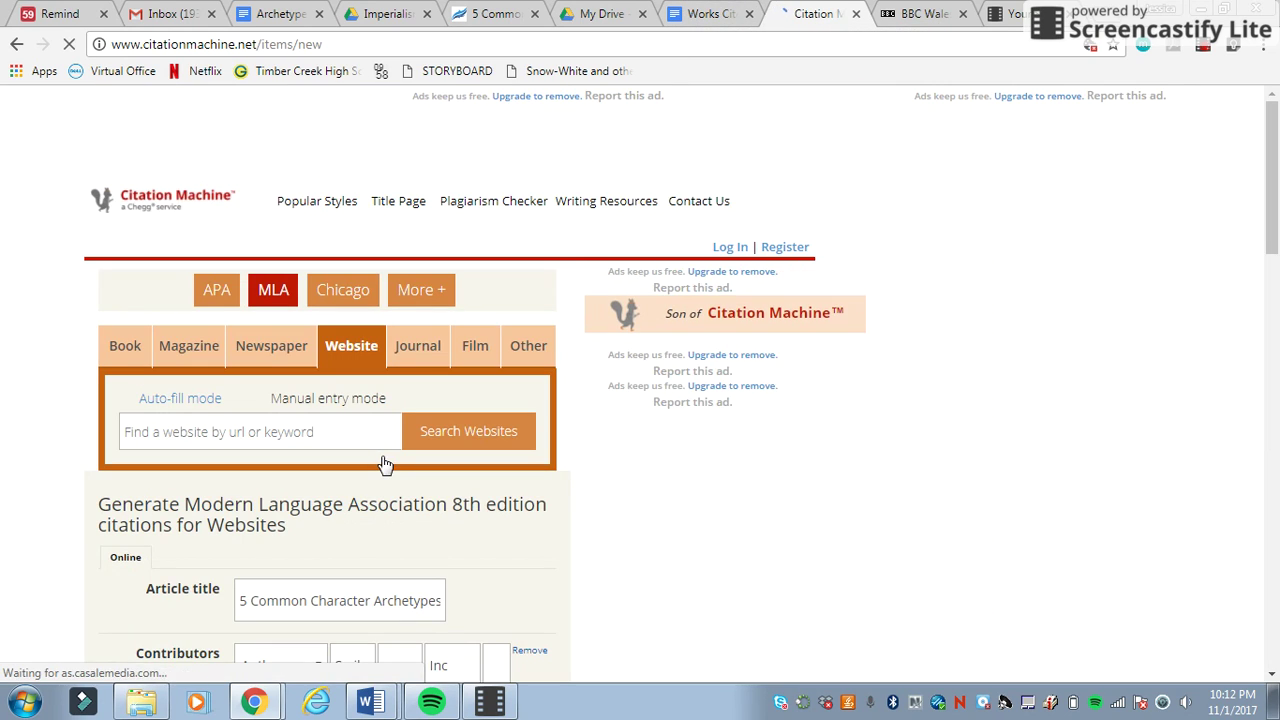
scroll(365, 480, "down", 2)
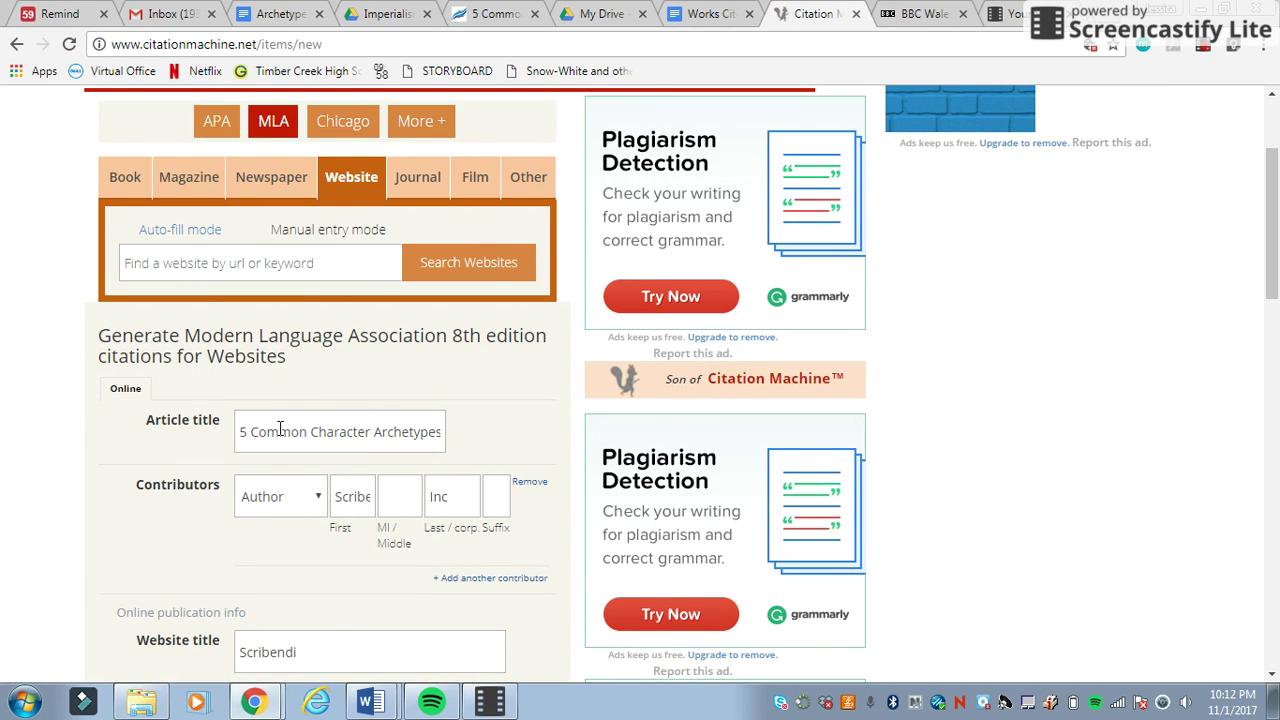
Step: Check the form against the source articles, create the MLA citation and select its text
left_click(922, 18)
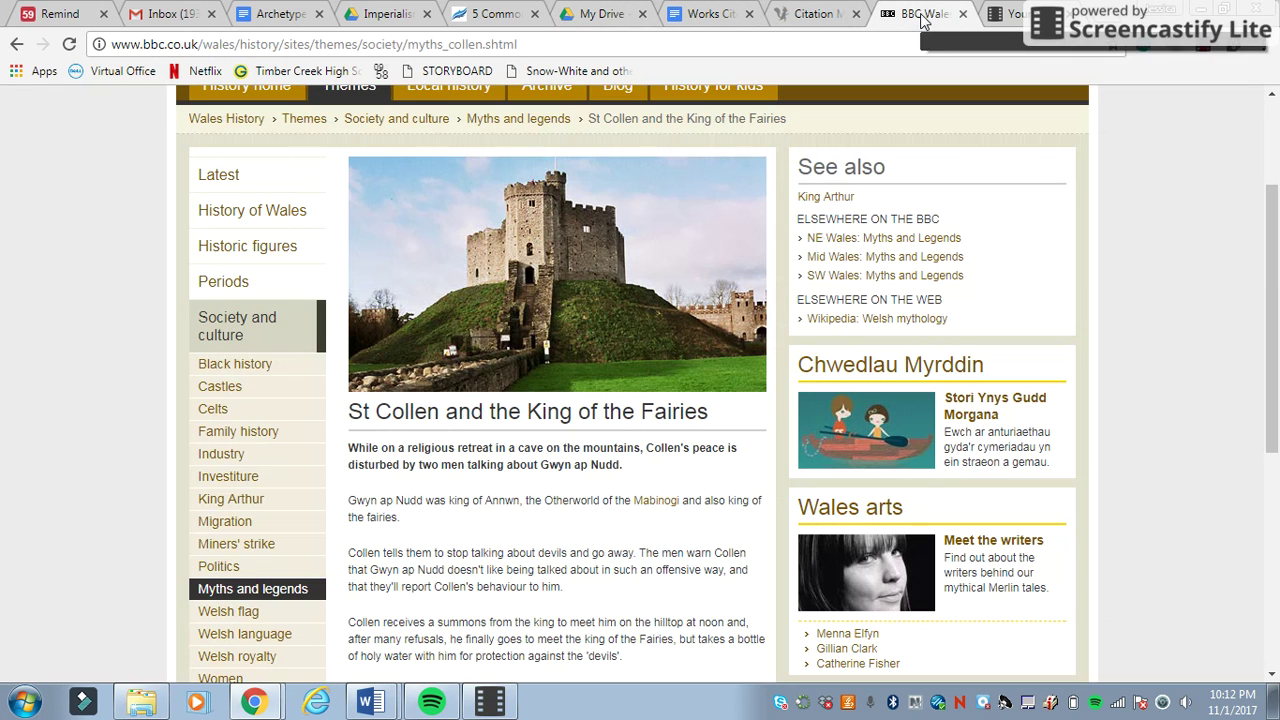
left_click(510, 14)
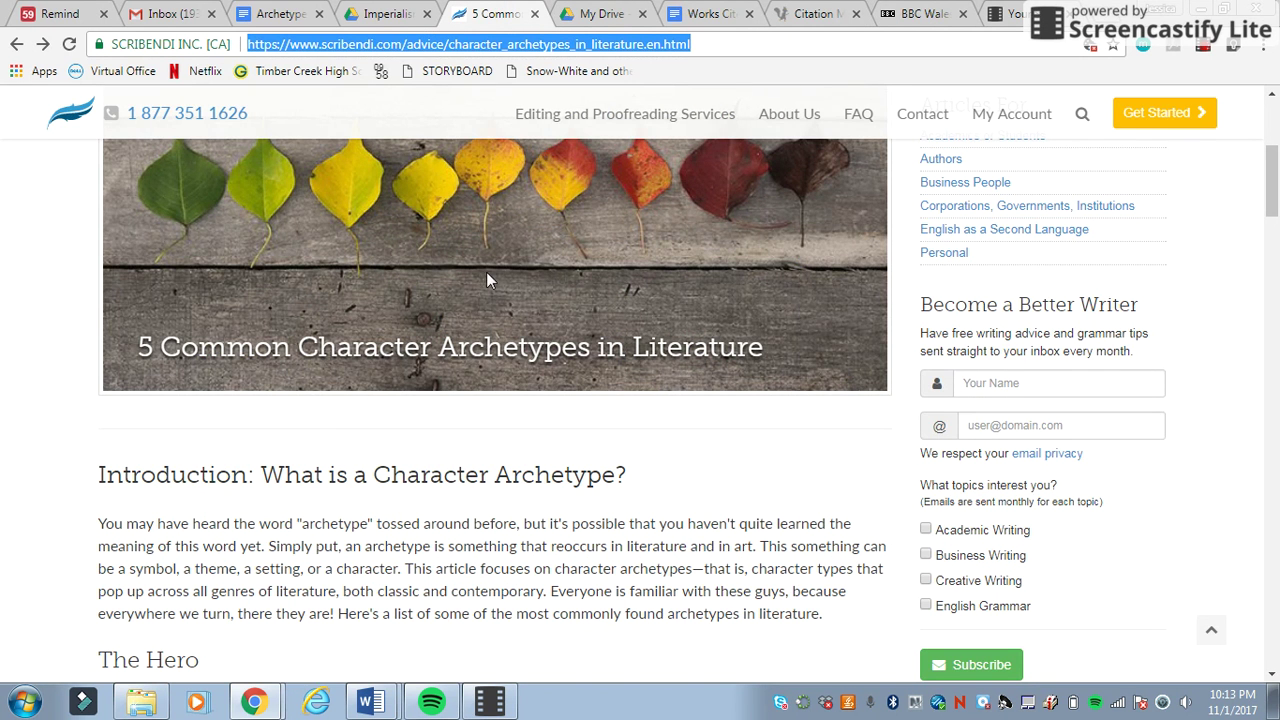
left_click(812, 14)
scroll(294, 594, "down", 1)
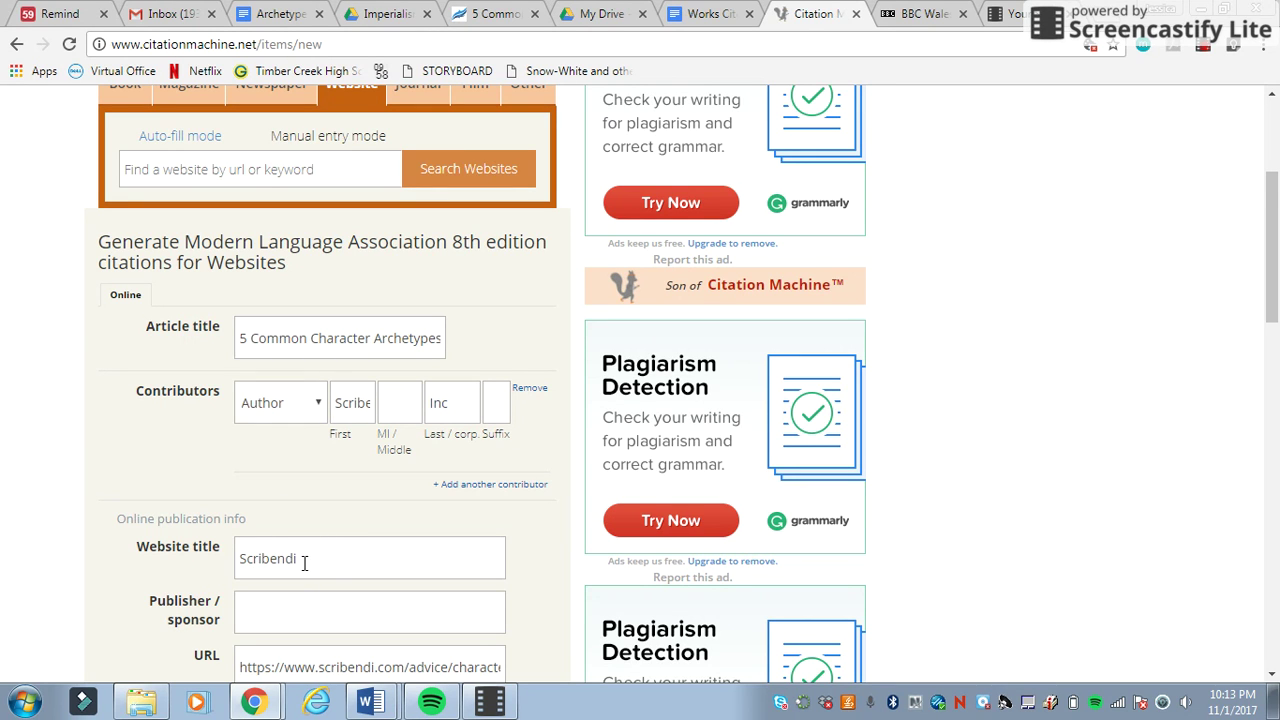
scroll(304, 562, "down", 1)
scroll(340, 560, "down", 3)
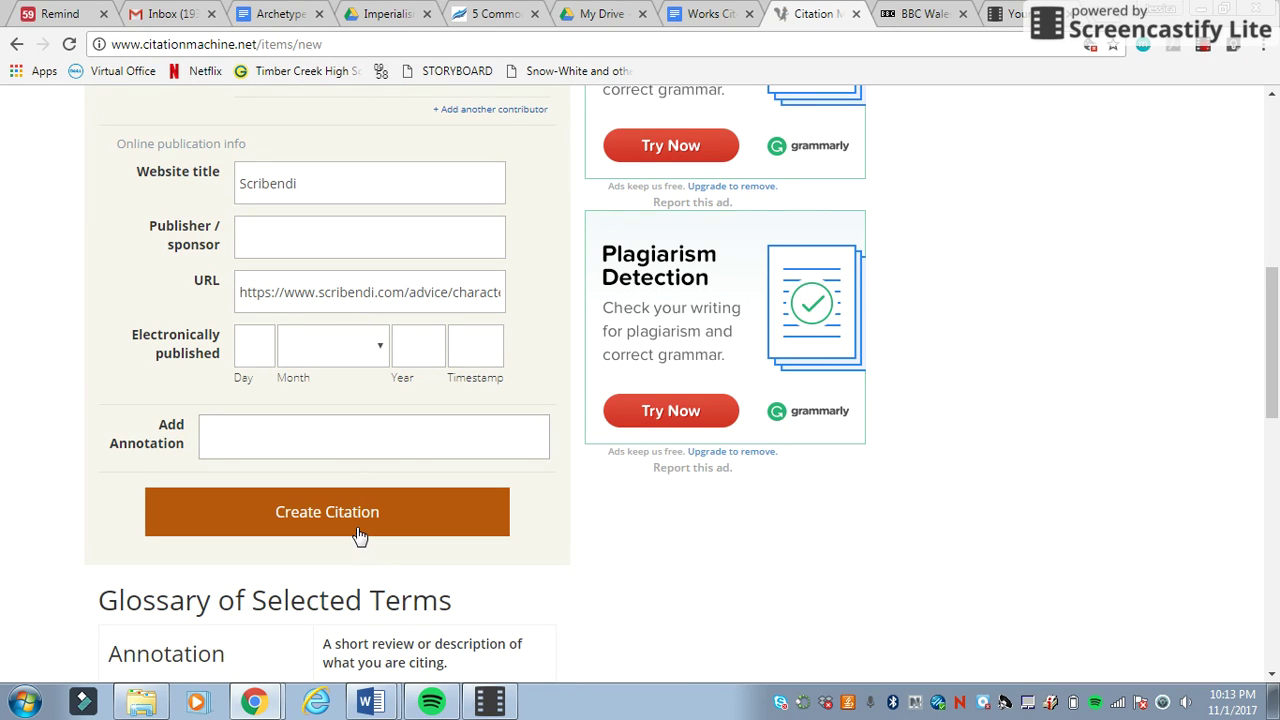
left_click(357, 533)
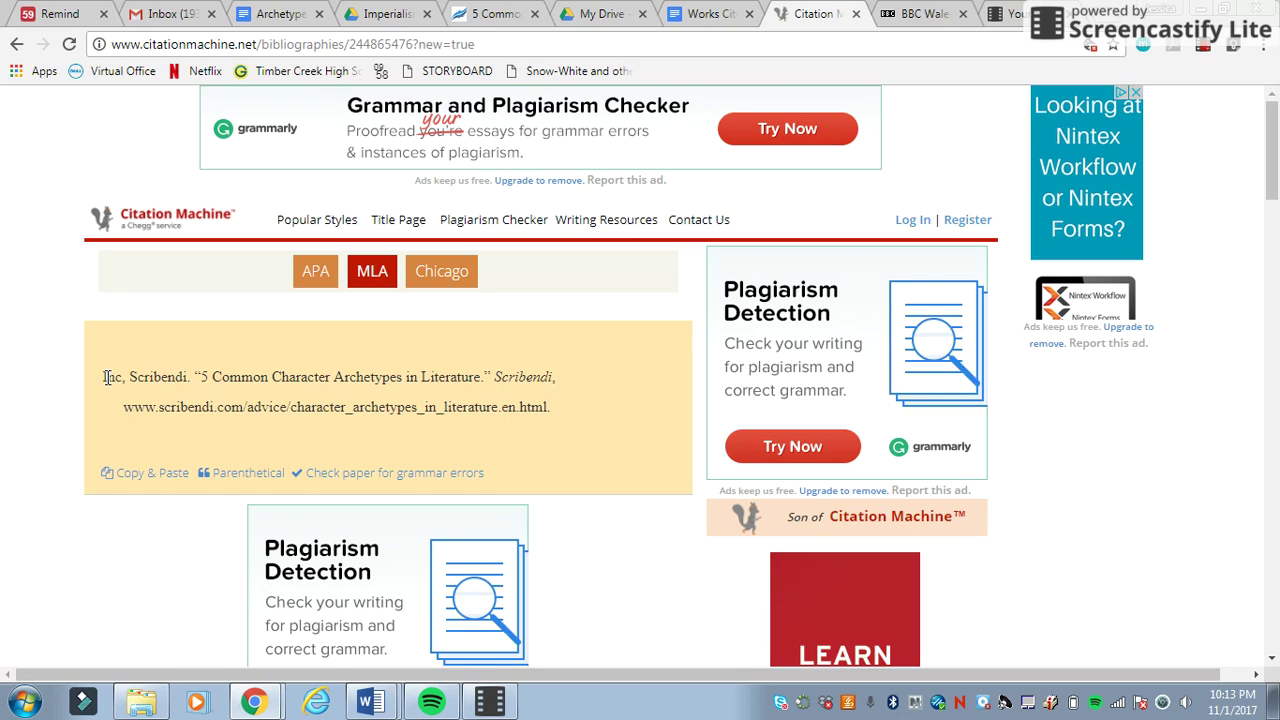
left_click_drag(103, 377, 552, 401)
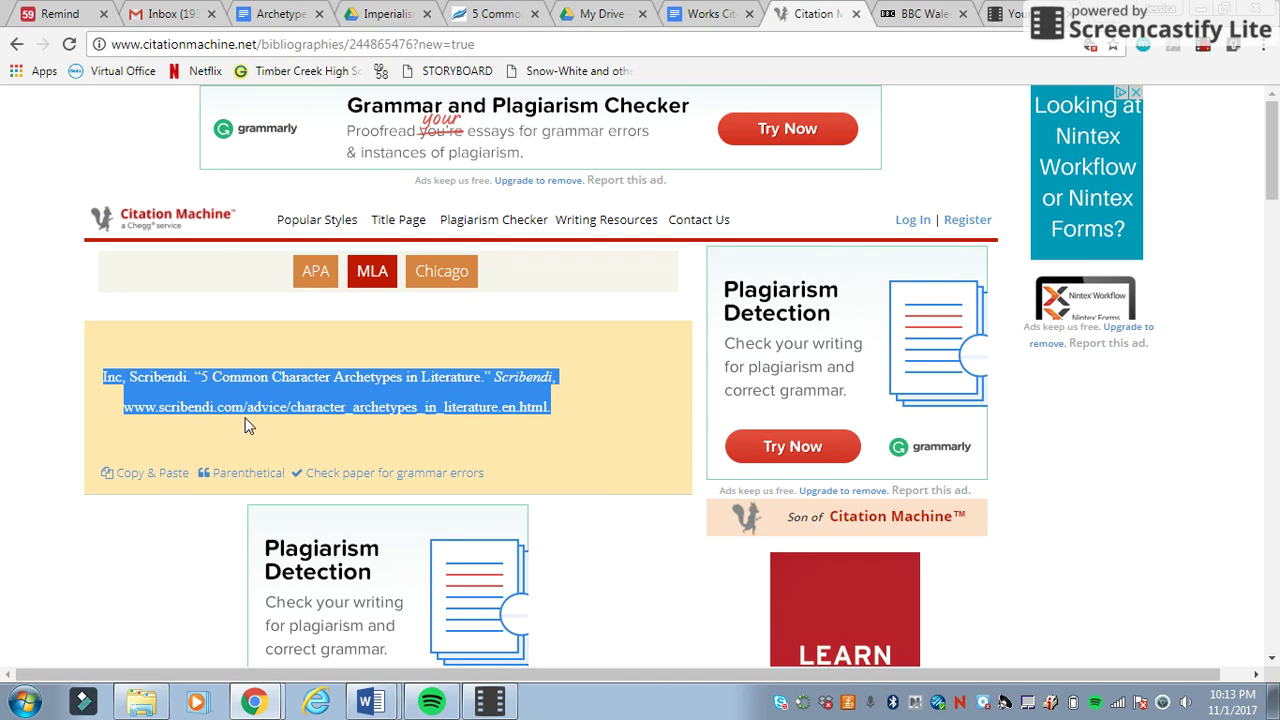
left_click(694, 23)
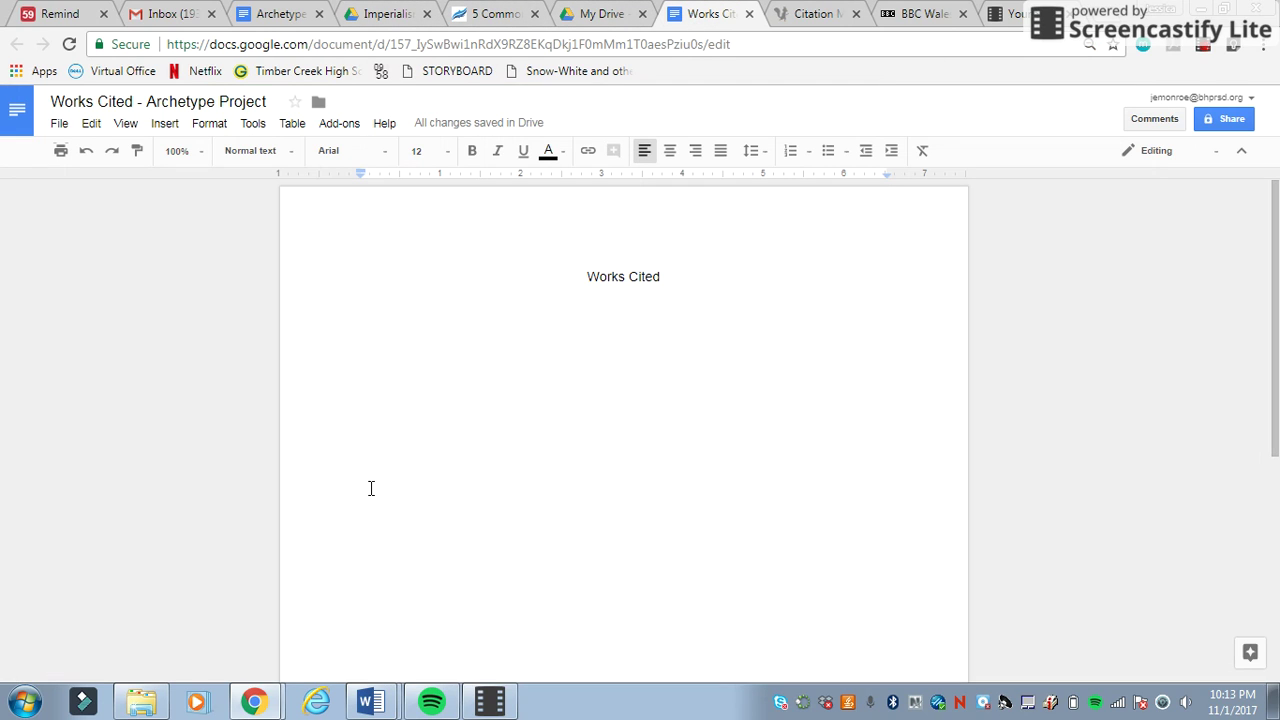
Step: Paste the Scribendi citation below the heading and remove its tan highlight
type("Inc, Scribendi. \"5 Common Character Archetypes in Literature.\" Scribendi, www.scribendi.com/advice/character_archetypes_in_literature.en.html.")
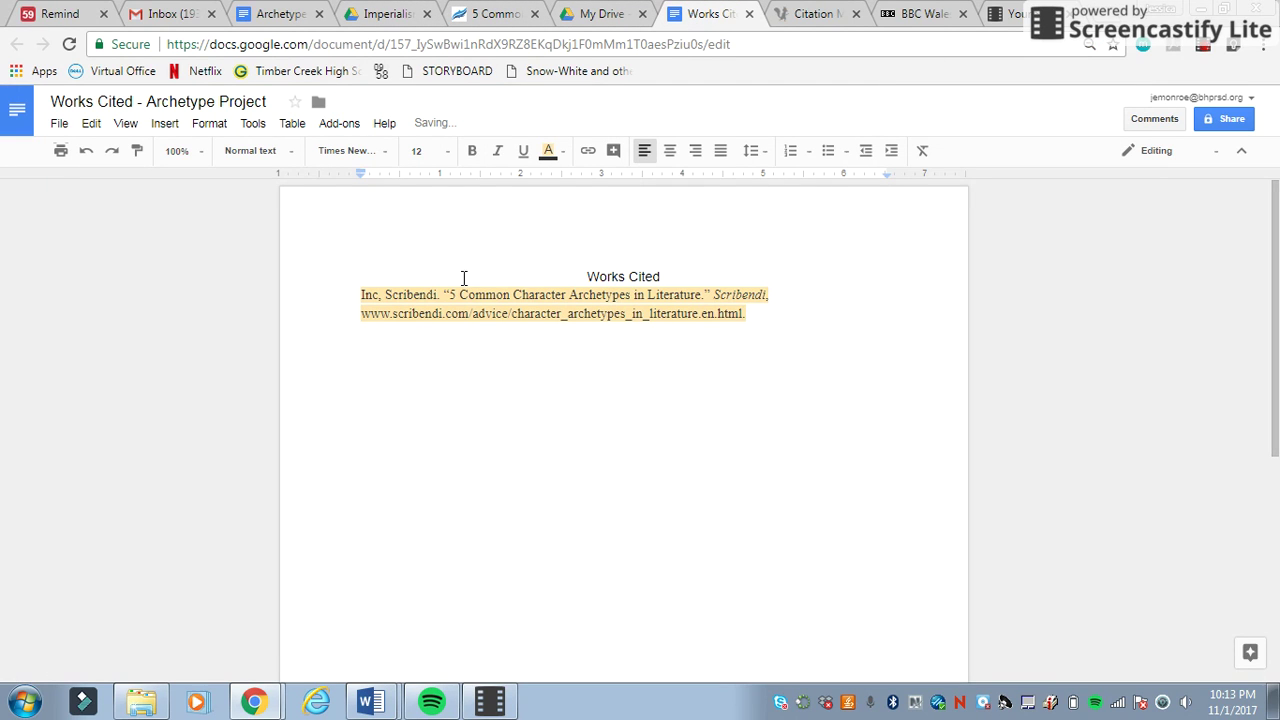
left_click_drag(769, 317, 496, 354)
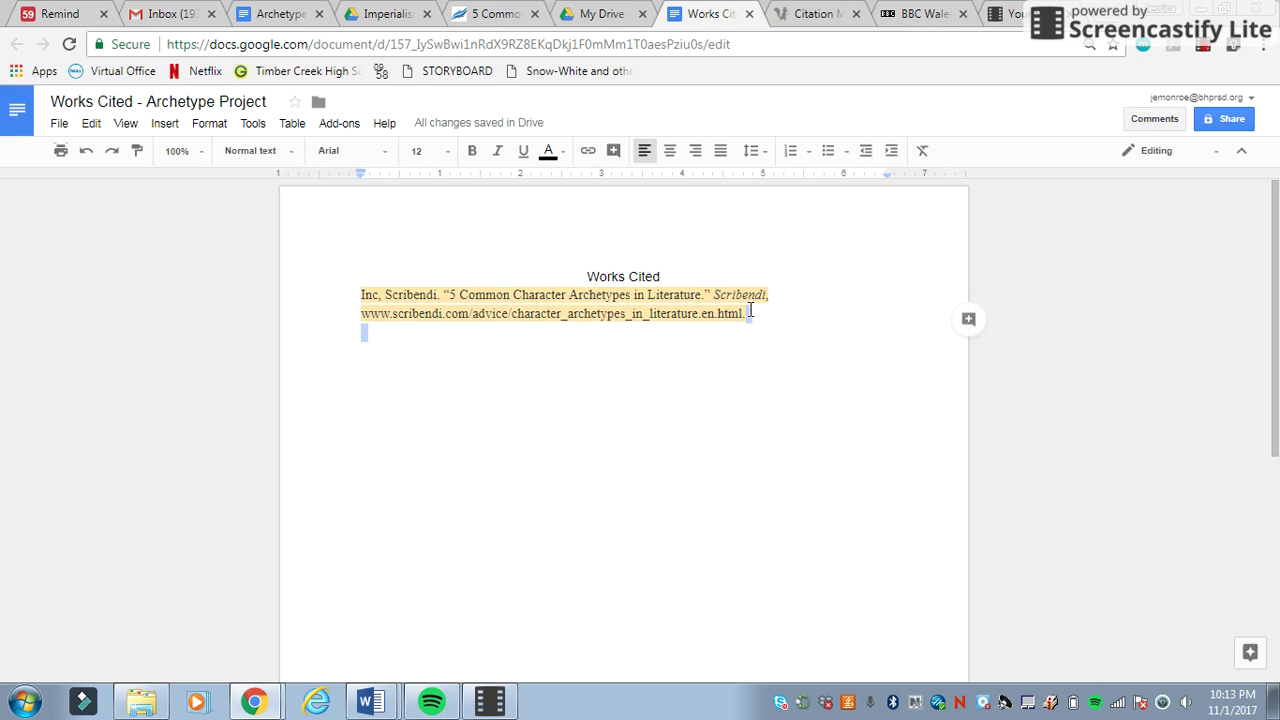
left_click_drag(750, 311, 346, 305)
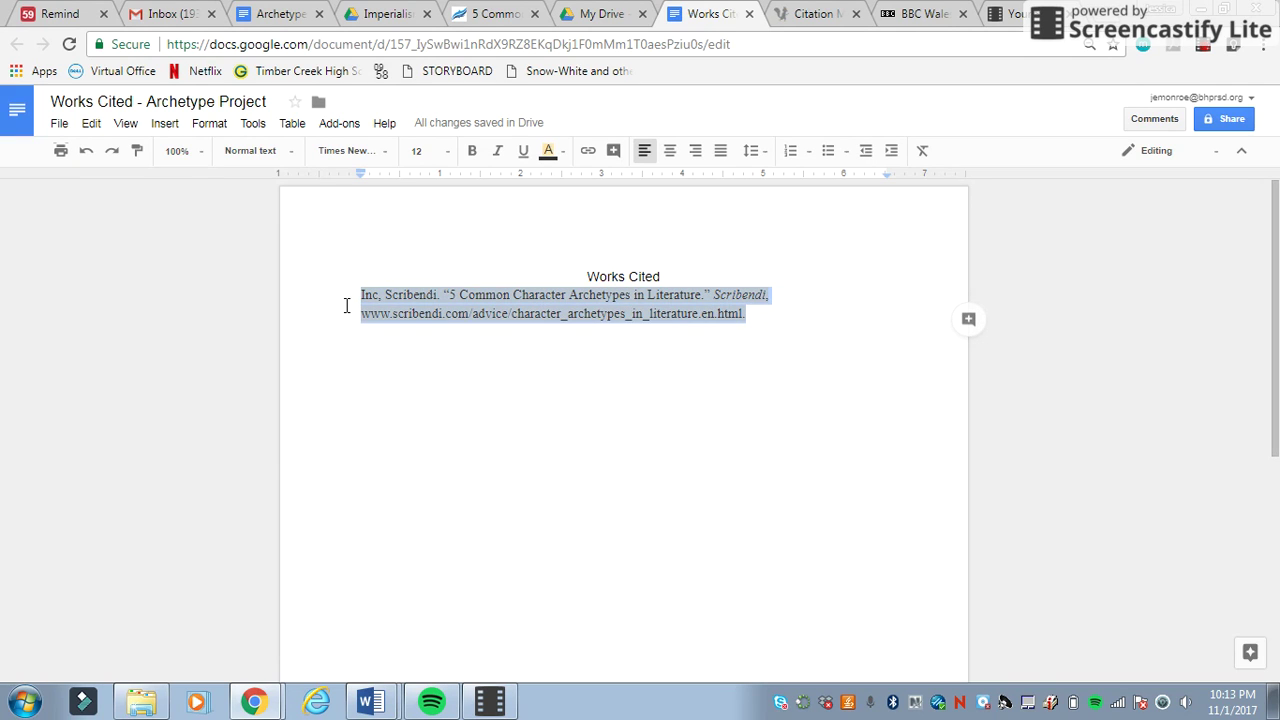
left_click(556, 156)
left_click(658, 188)
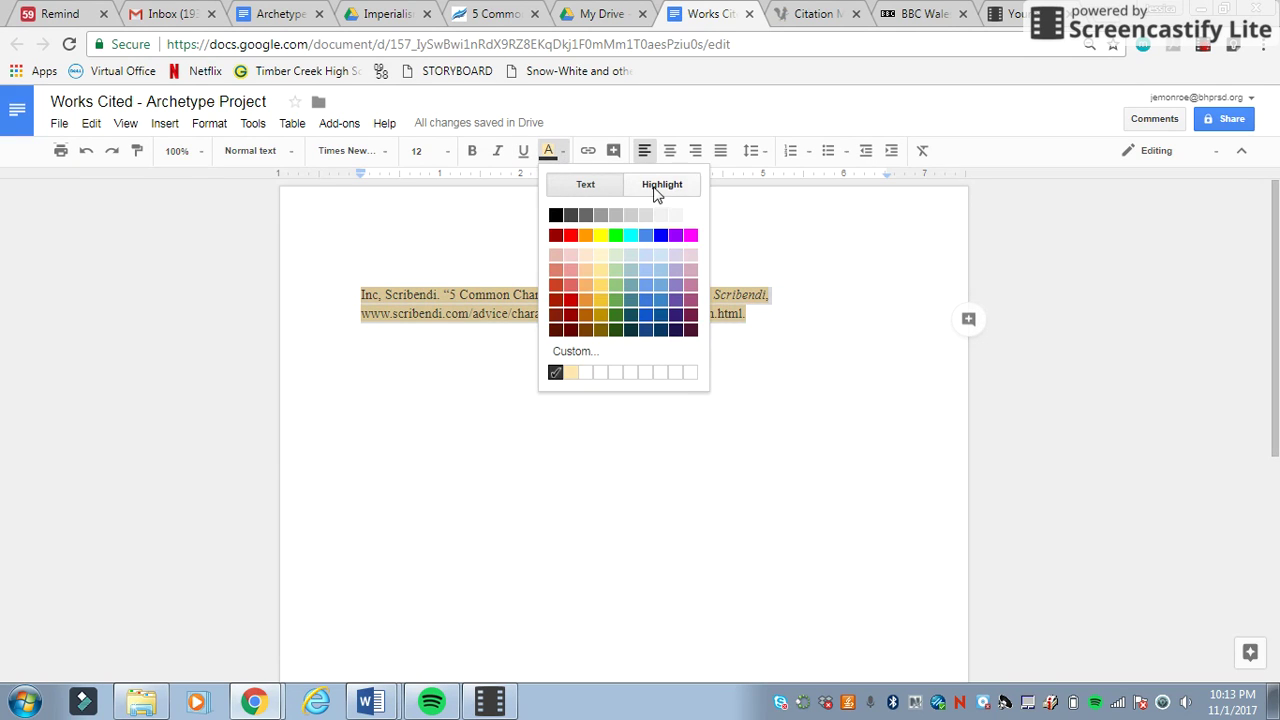
left_click(568, 210)
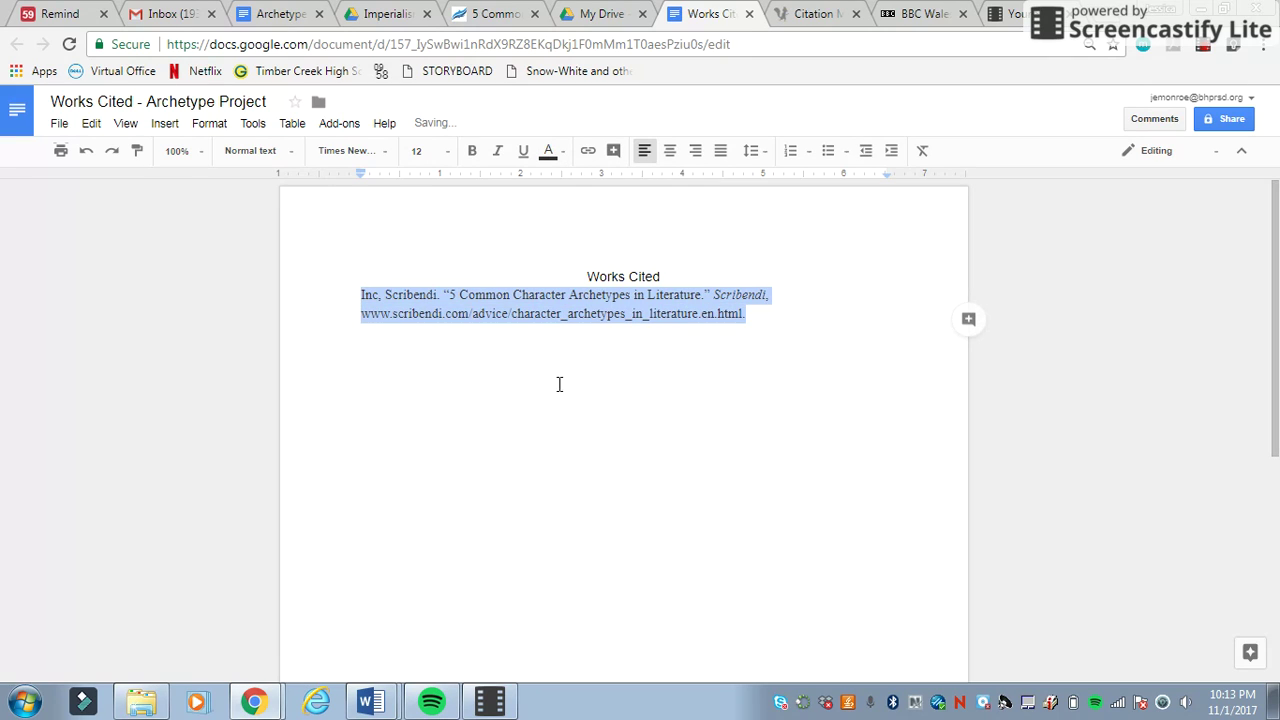
left_click(558, 398)
left_click_drag(803, 323, 358, 290)
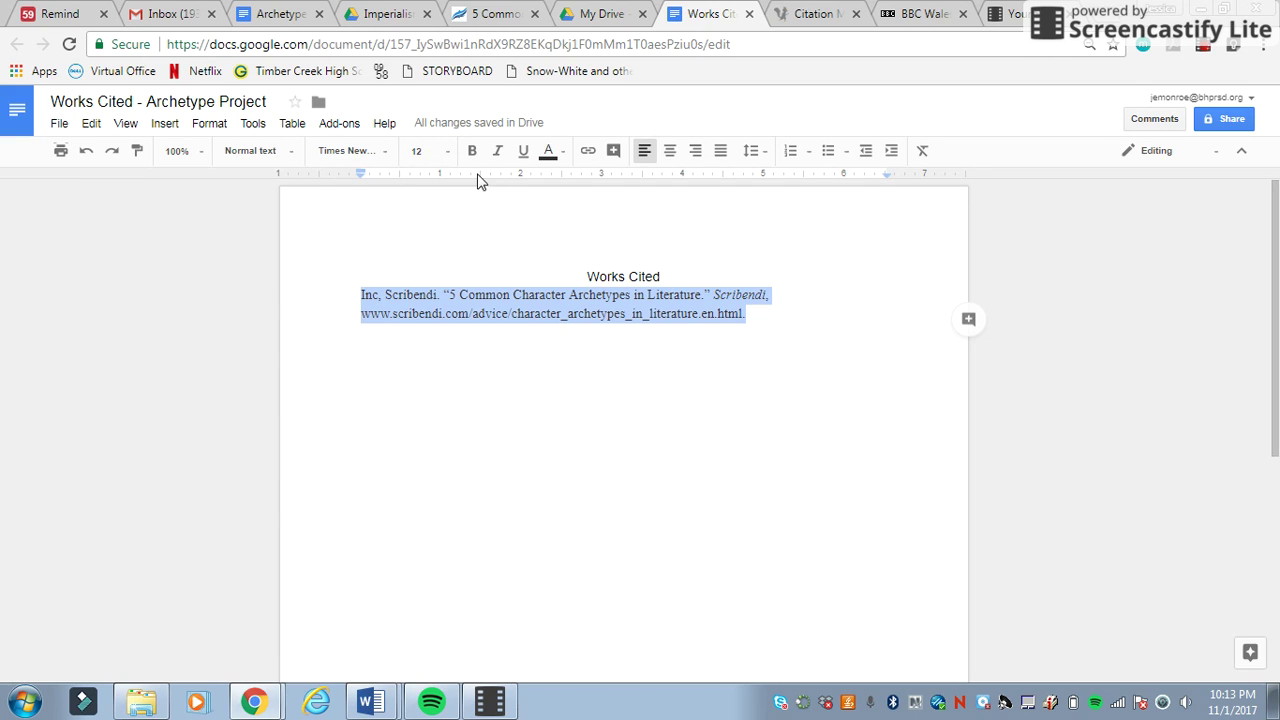
Step: Set the Works Cited heading and Scribendi citation to Arial
left_click(709, 357)
left_click_drag(751, 320, 545, 270)
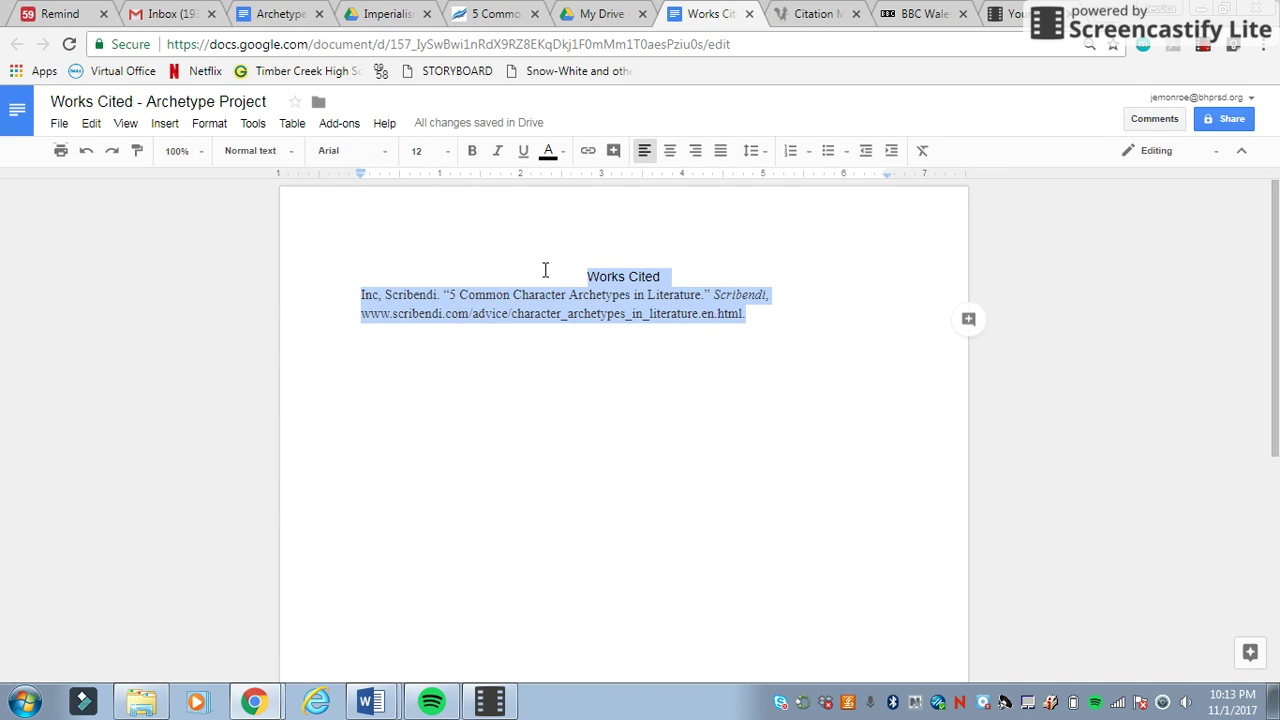
left_click(386, 160)
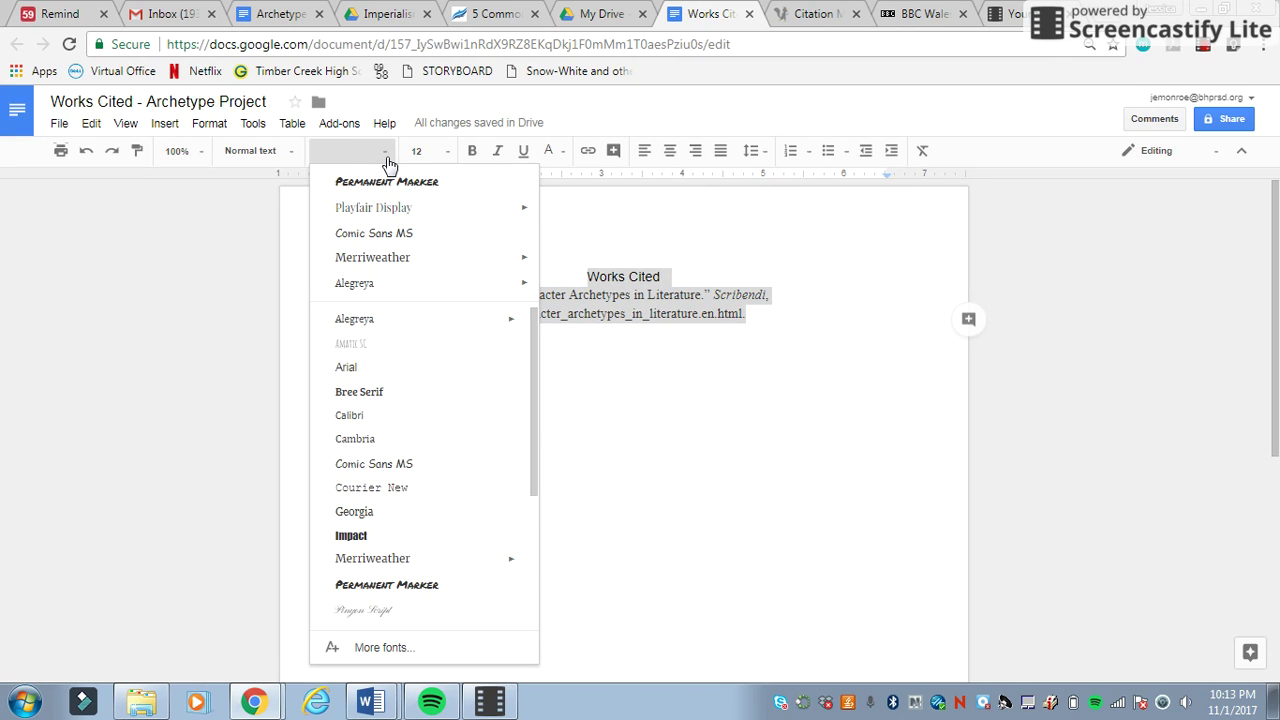
left_click(379, 367)
left_click(564, 409)
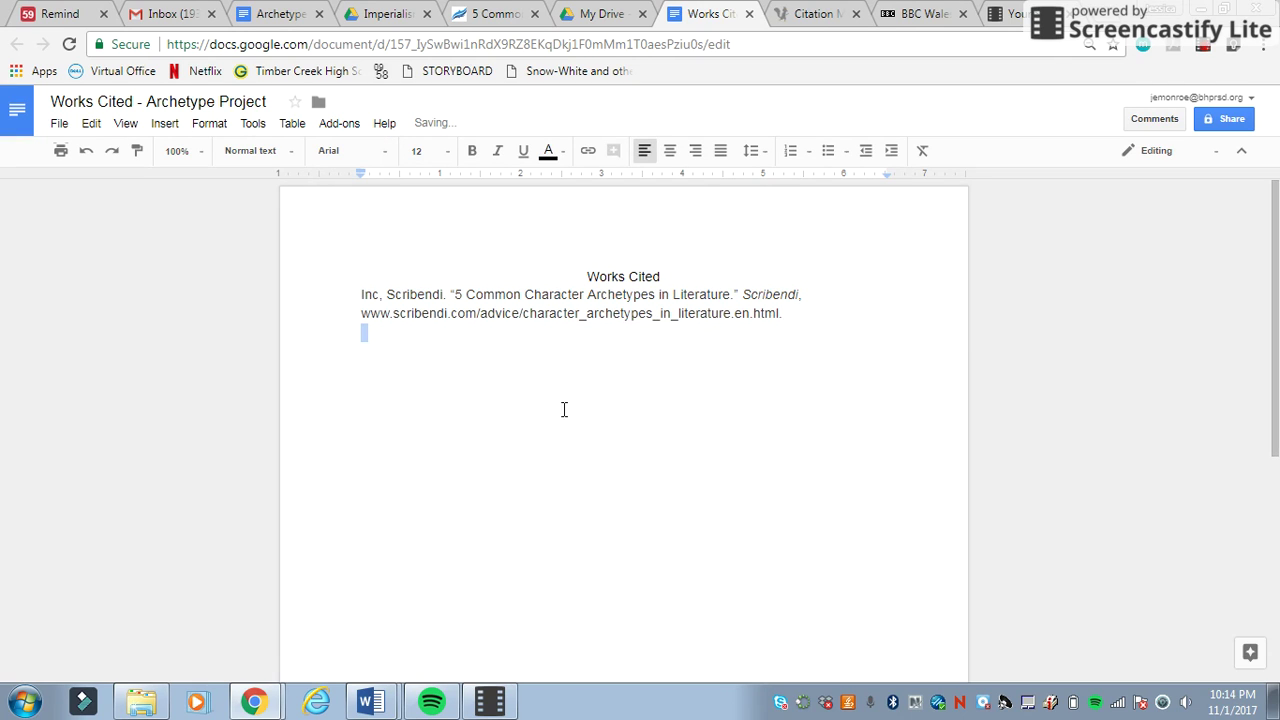
Step: Move the URL onto its own half-inch-indented line and add a blank line above the citation
left_click(346, 315)
key("Return")
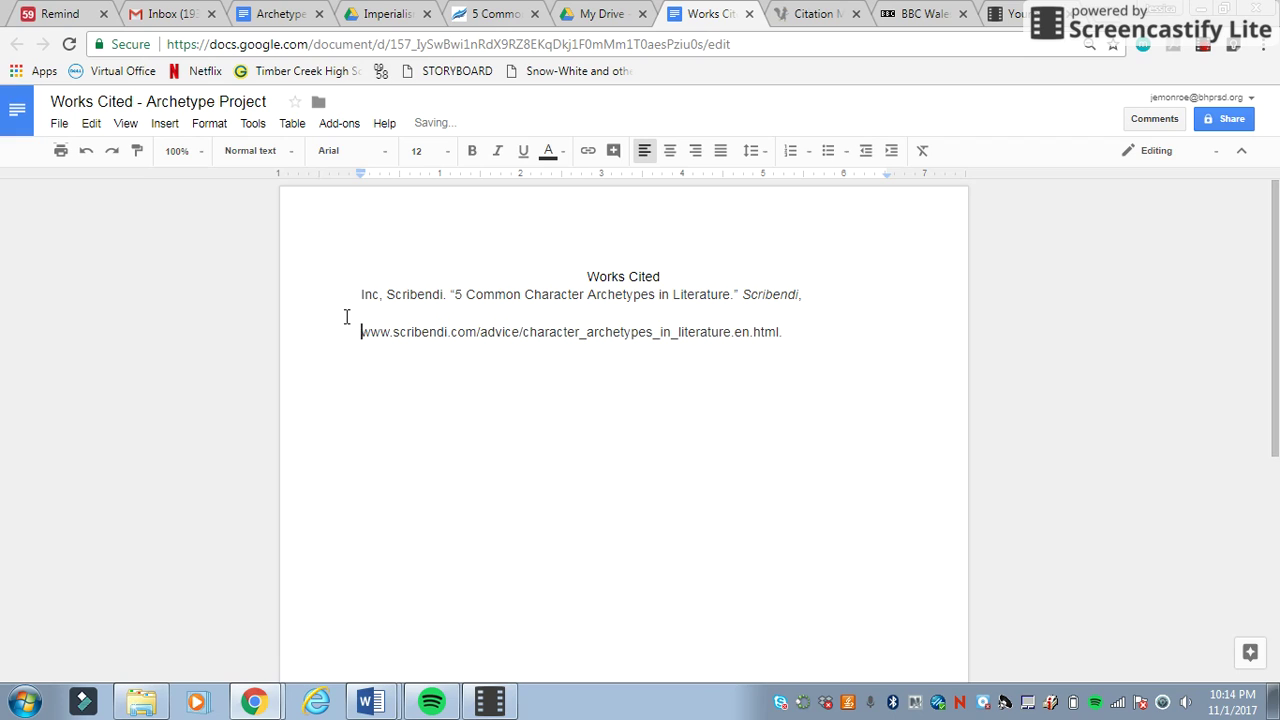
key("Tab")
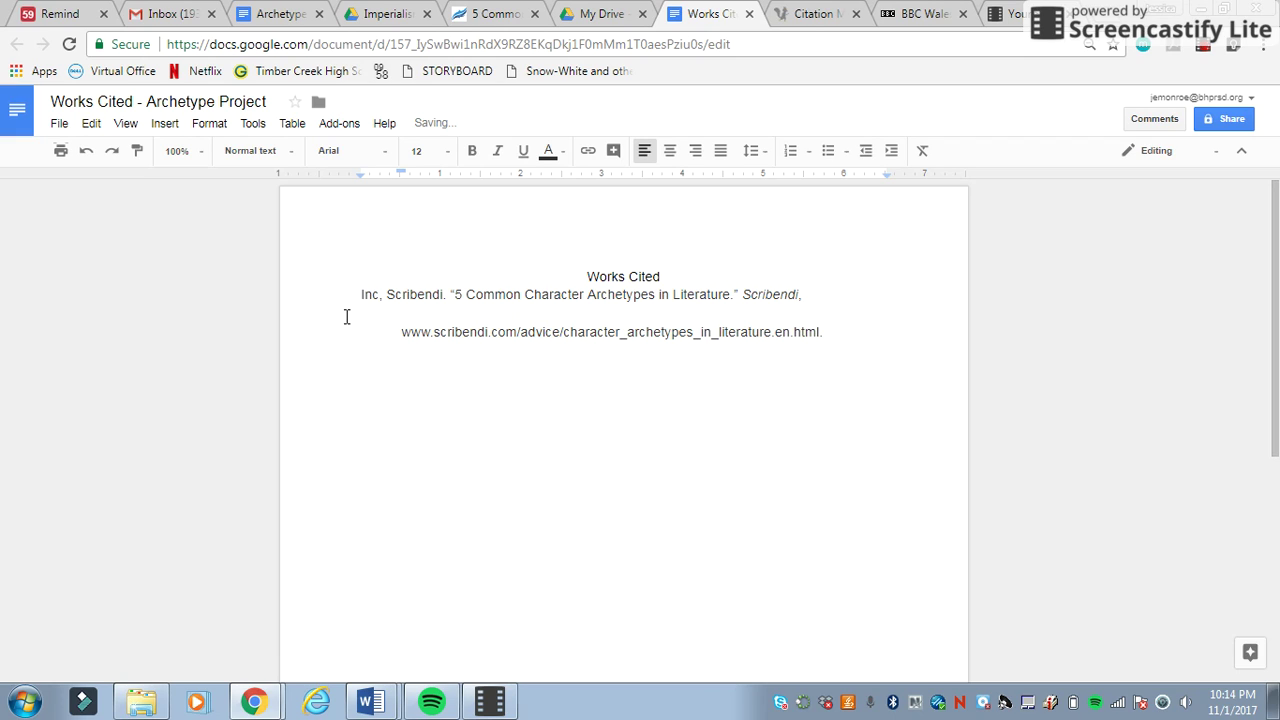
left_click(362, 299)
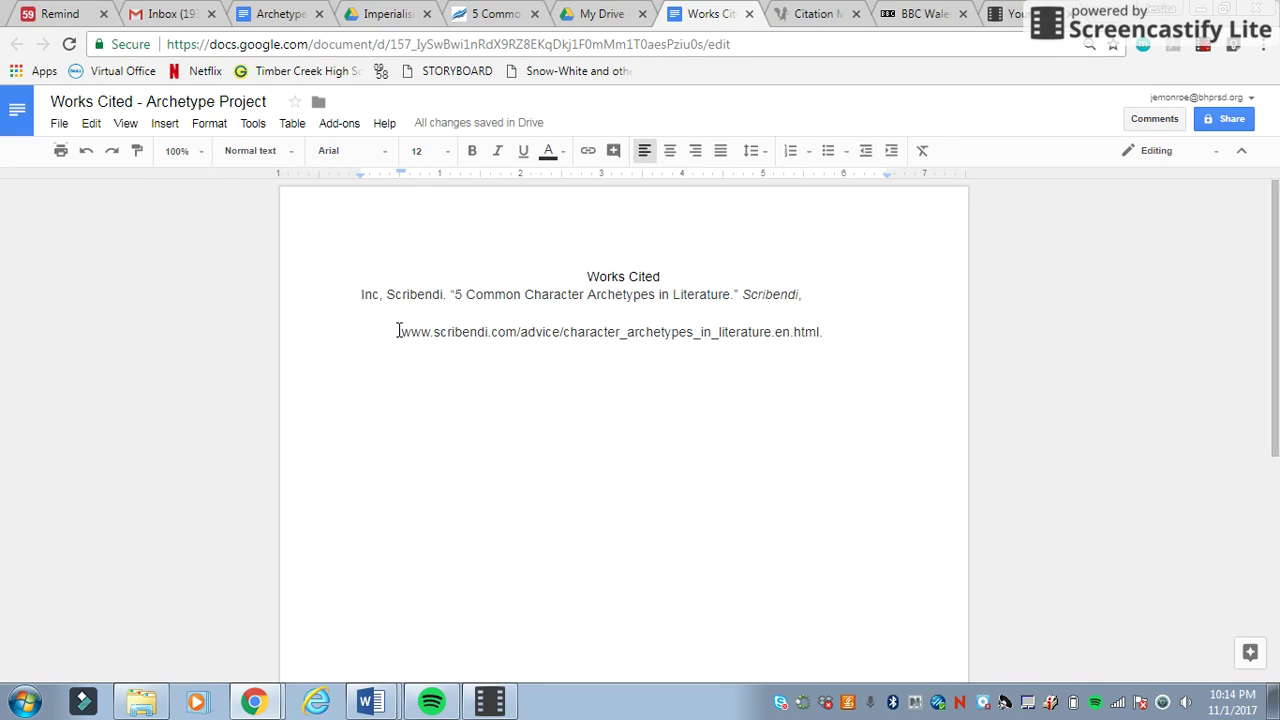
left_click(351, 294)
key("Return")
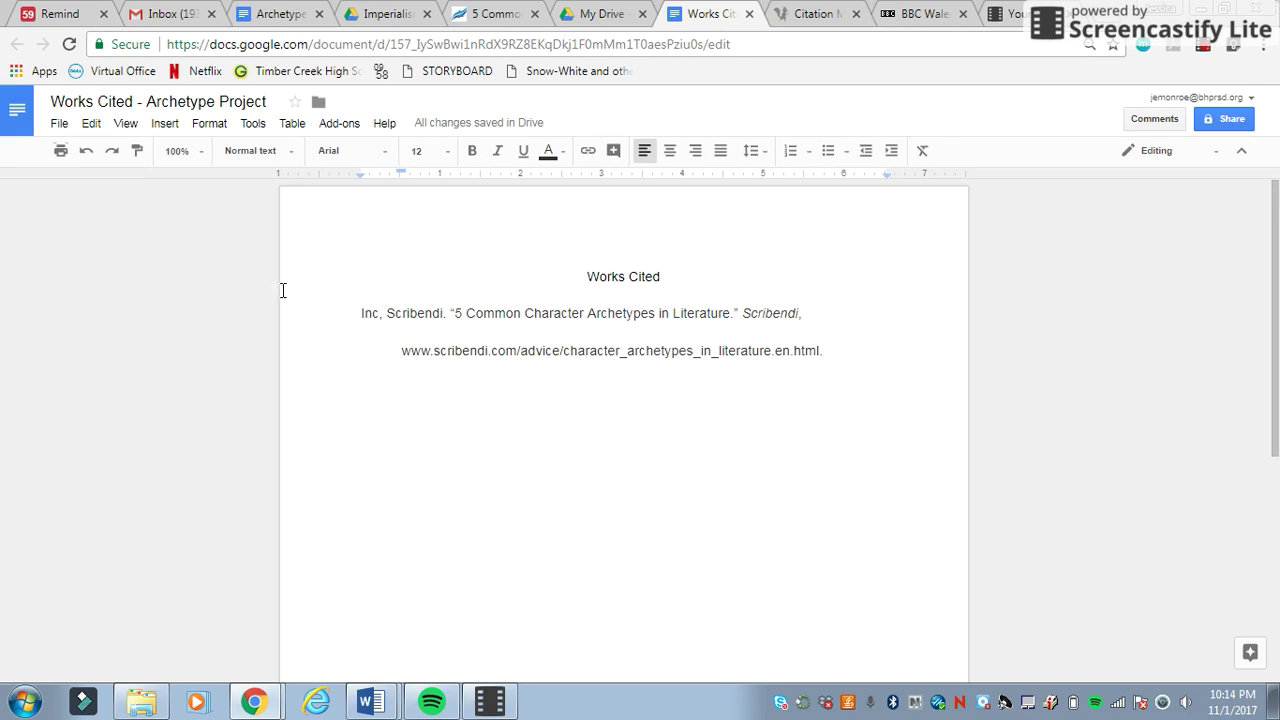
Step: Turn the Scribendi URL into a link, clear its formatting, and indent it half an inch
left_click(349, 310)
mouse_move(855, 347)
left_mouse_down()
mouse_move(851, 365)
mouse_move(842, 358)
left_mouse_up()
key("Return")
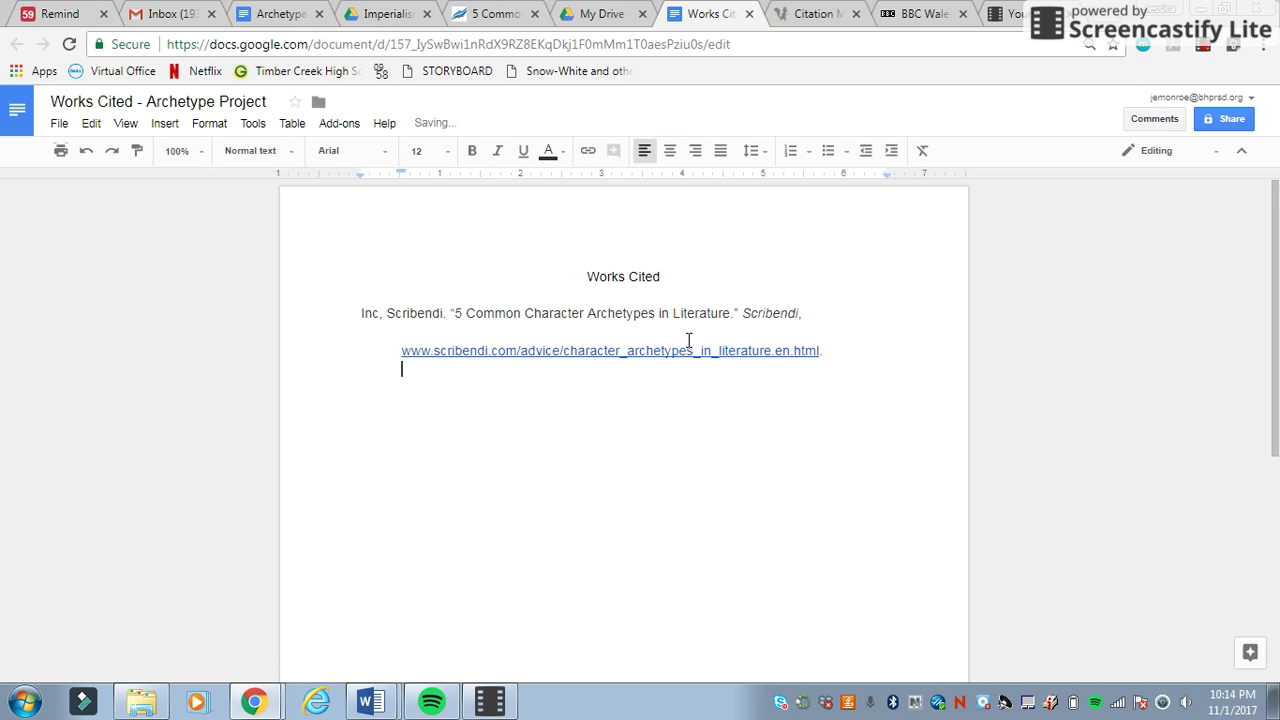
right_click(690, 356)
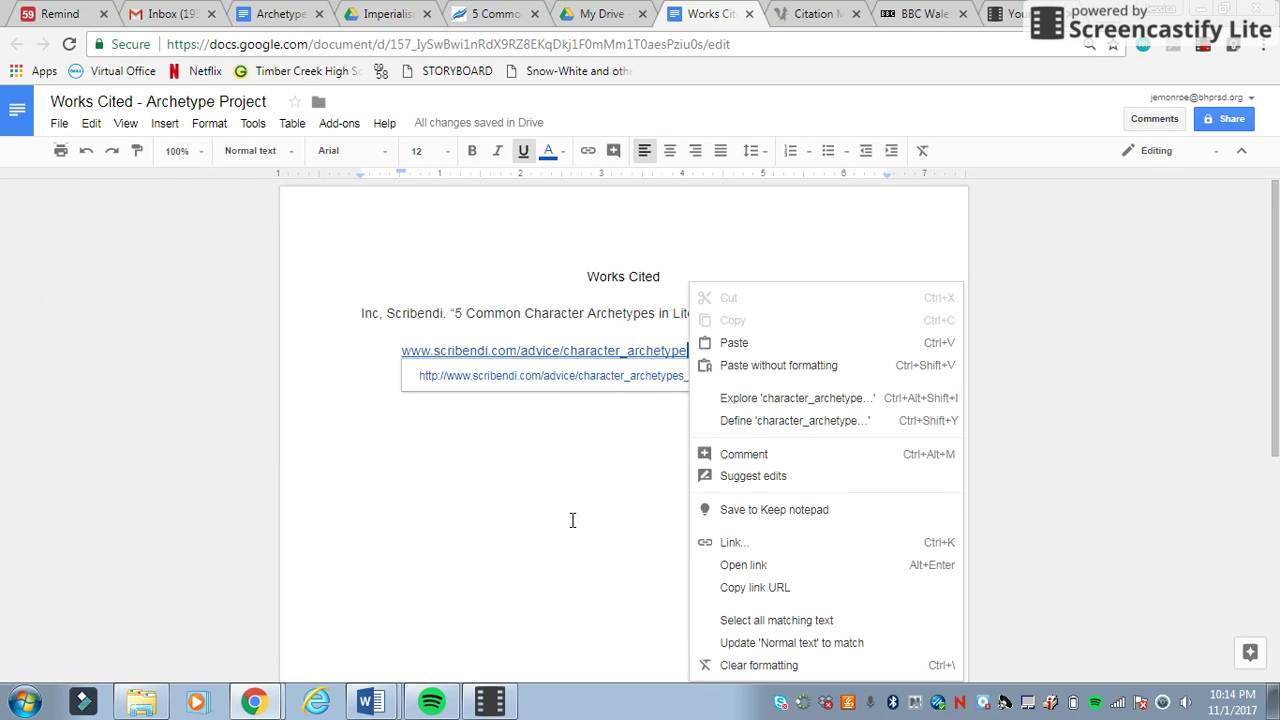
left_click(646, 580)
left_click_drag(838, 348, 425, 350)
right_click(485, 350)
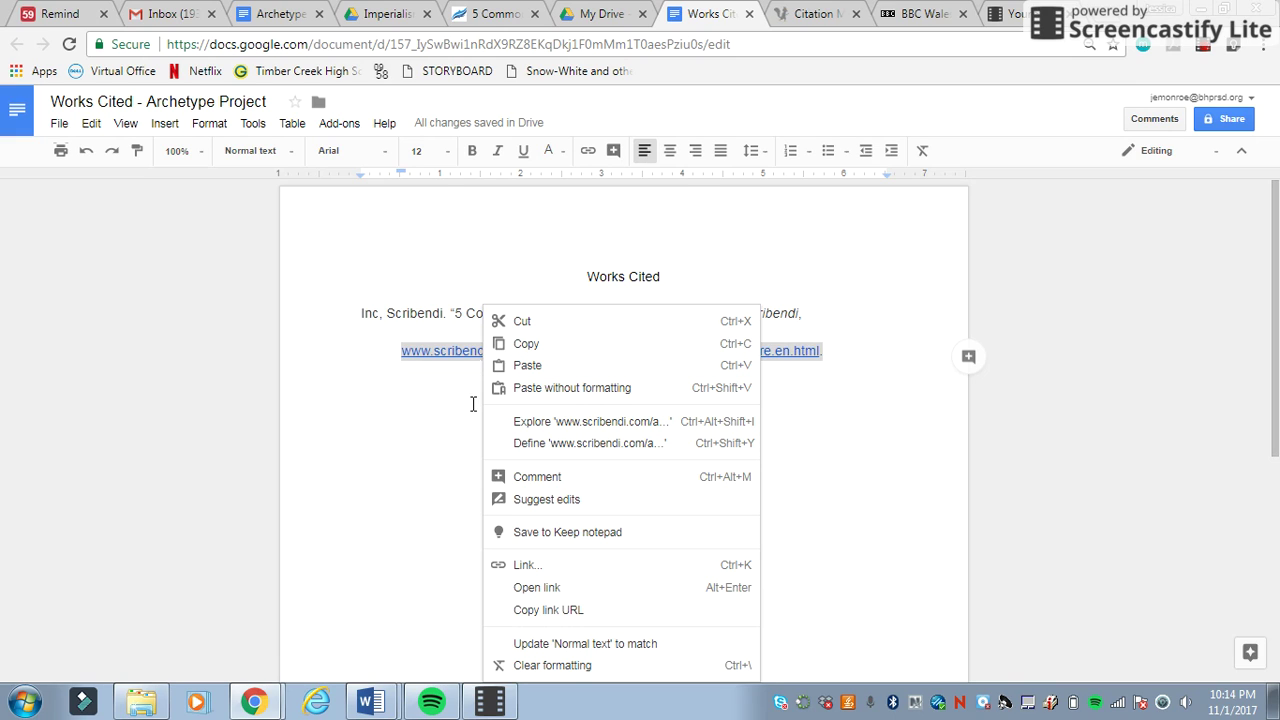
left_click(522, 665)
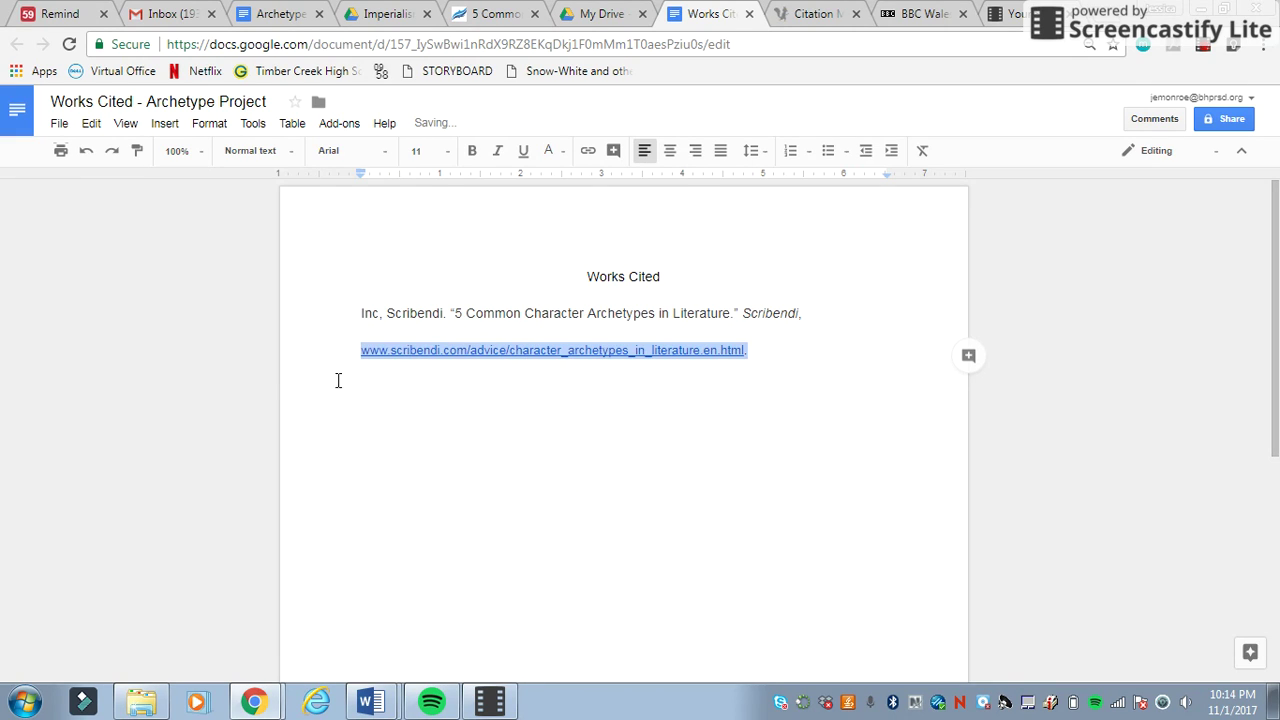
left_click(451, 526)
left_click(358, 349)
key("Tab")
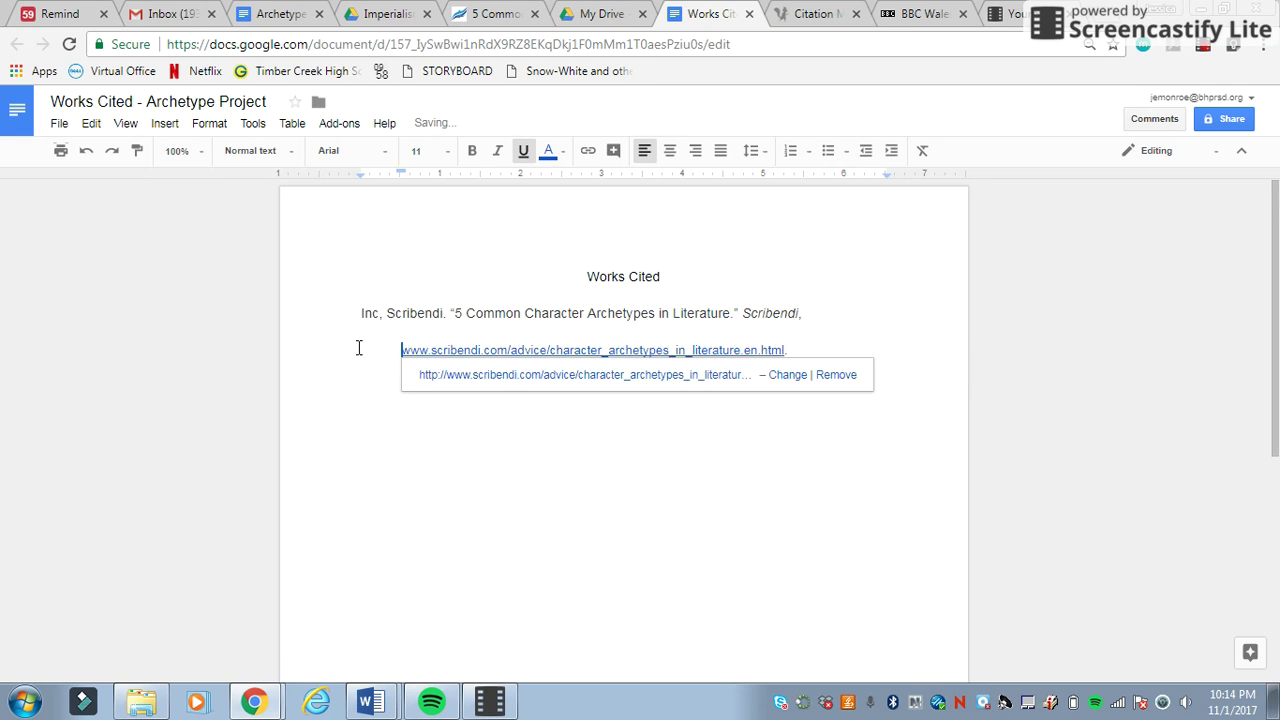
left_click(832, 387)
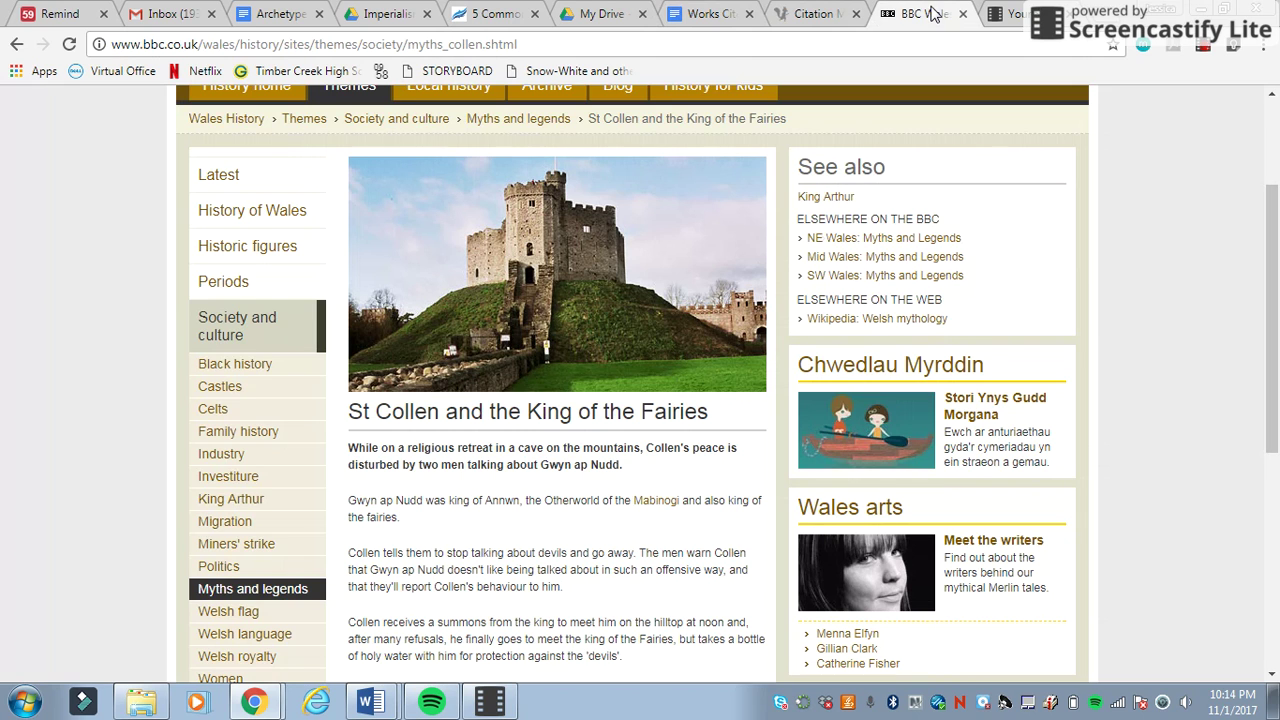
Step: Select the web address of the BBC Wales St Collen article
left_click(915, 14)
scroll(440, 407, "up", 2)
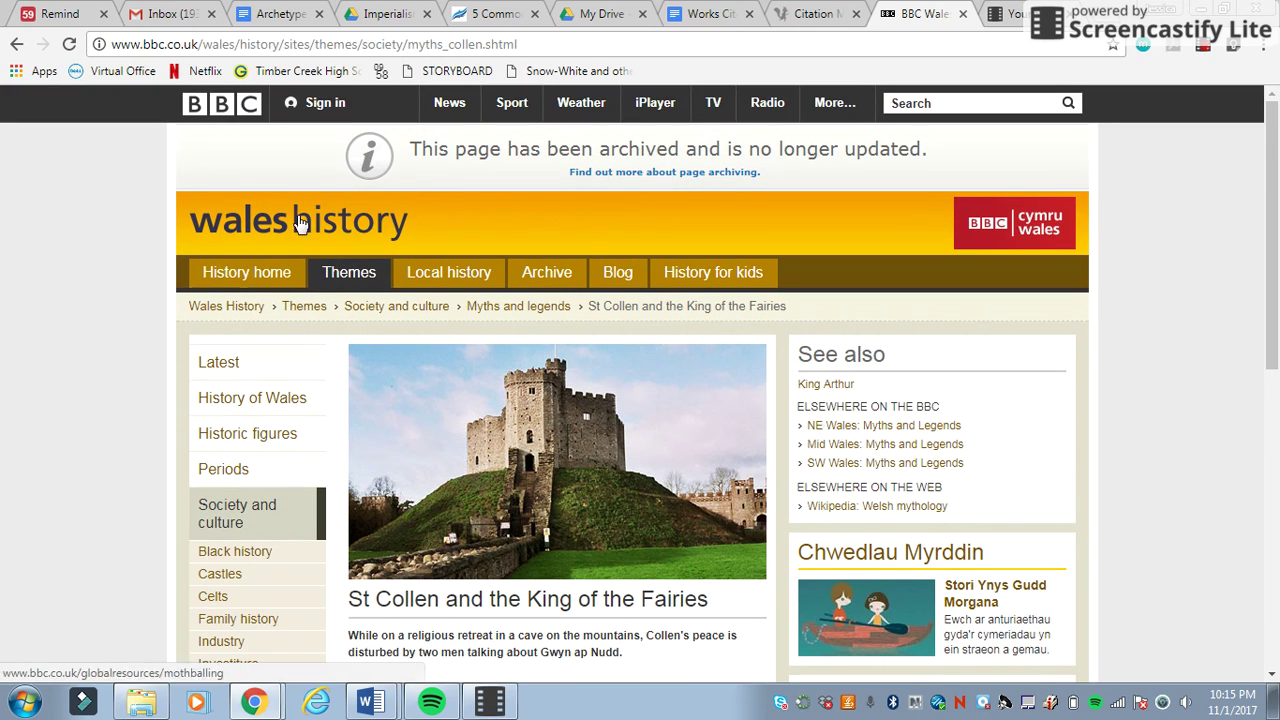
left_click(518, 46)
key("ctrl+c")
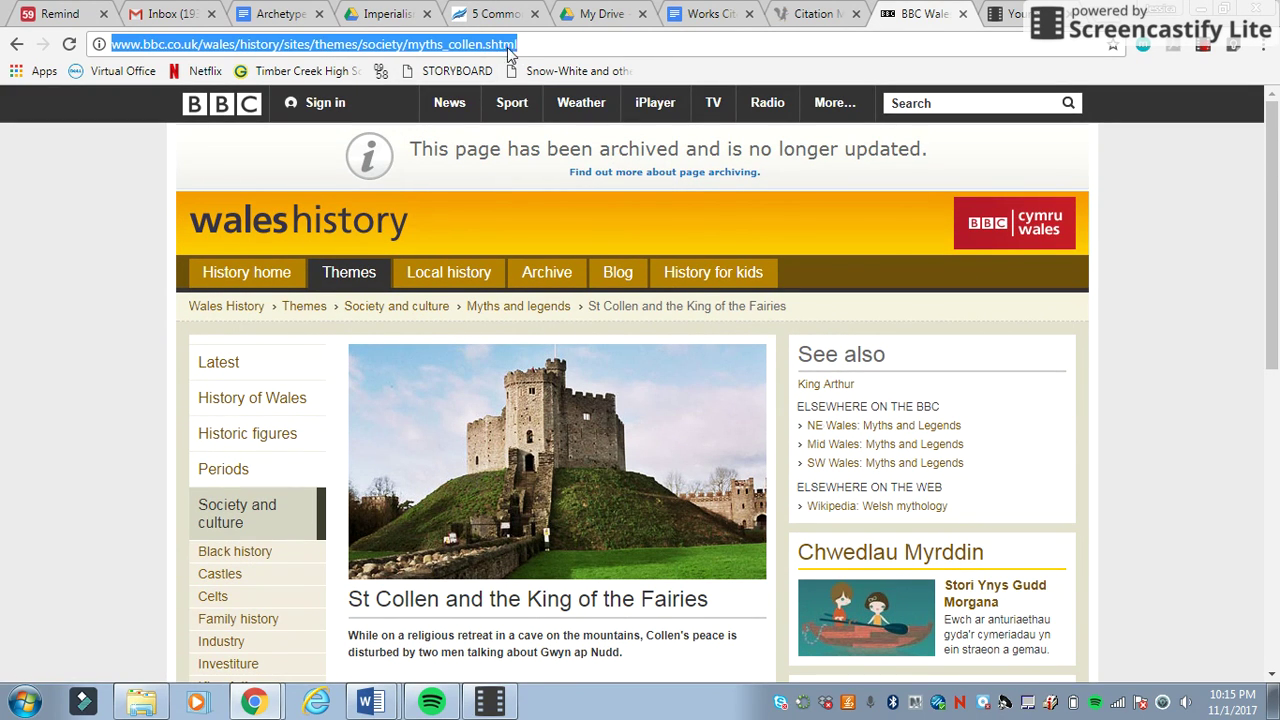
Step: Start a new MLA citation, search the pasted BBC Wales URL, and select the St Collen result
left_click(710, 14)
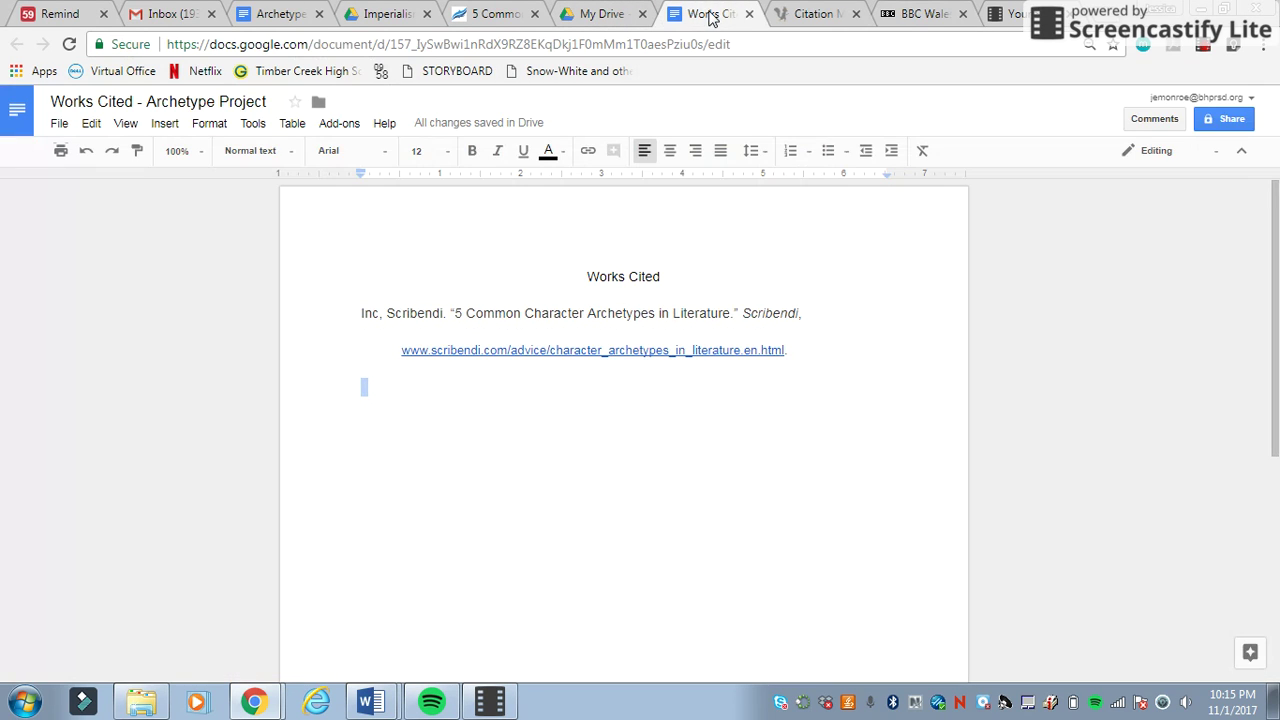
left_click(805, 14)
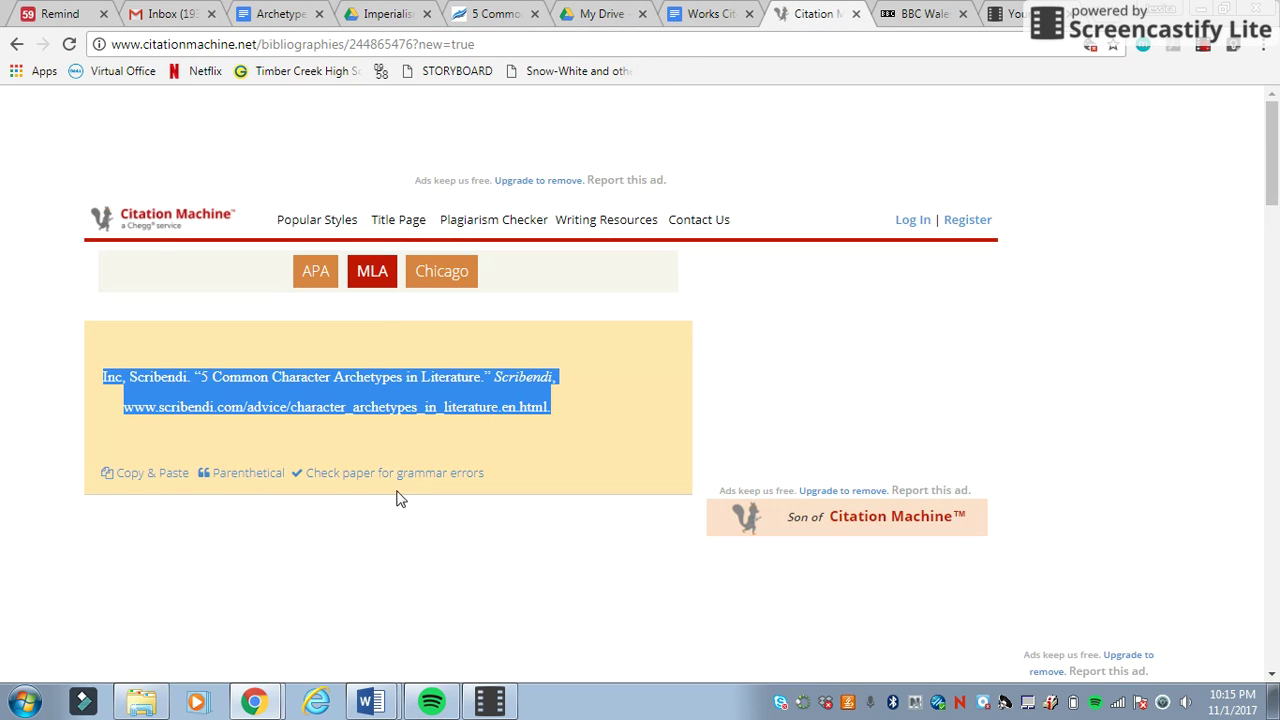
left_click(388, 282)
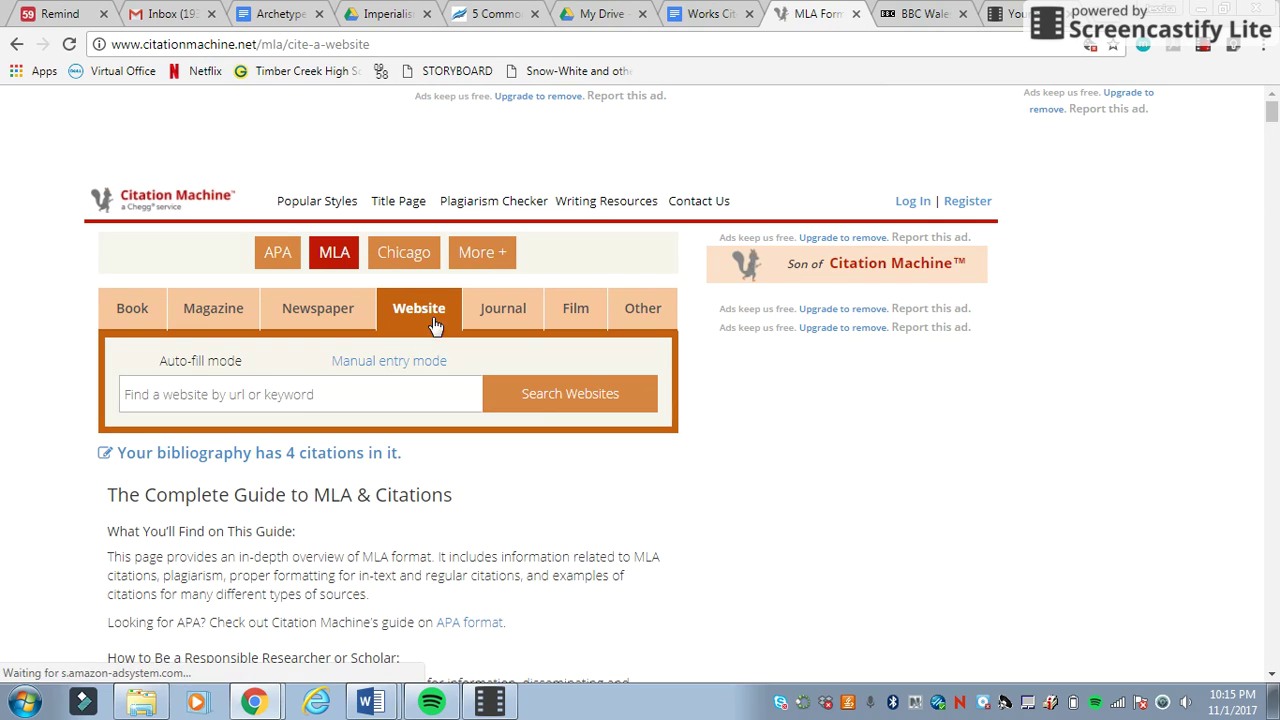
left_click(378, 414)
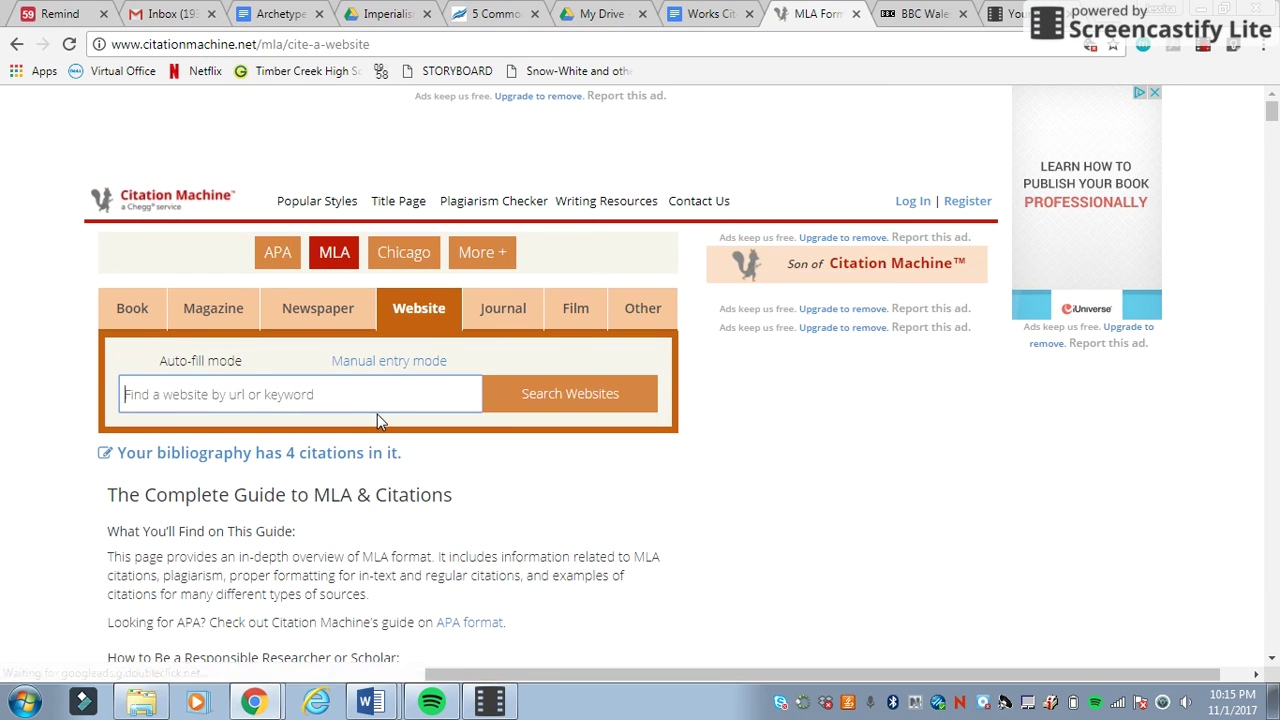
key("ctrl+v")
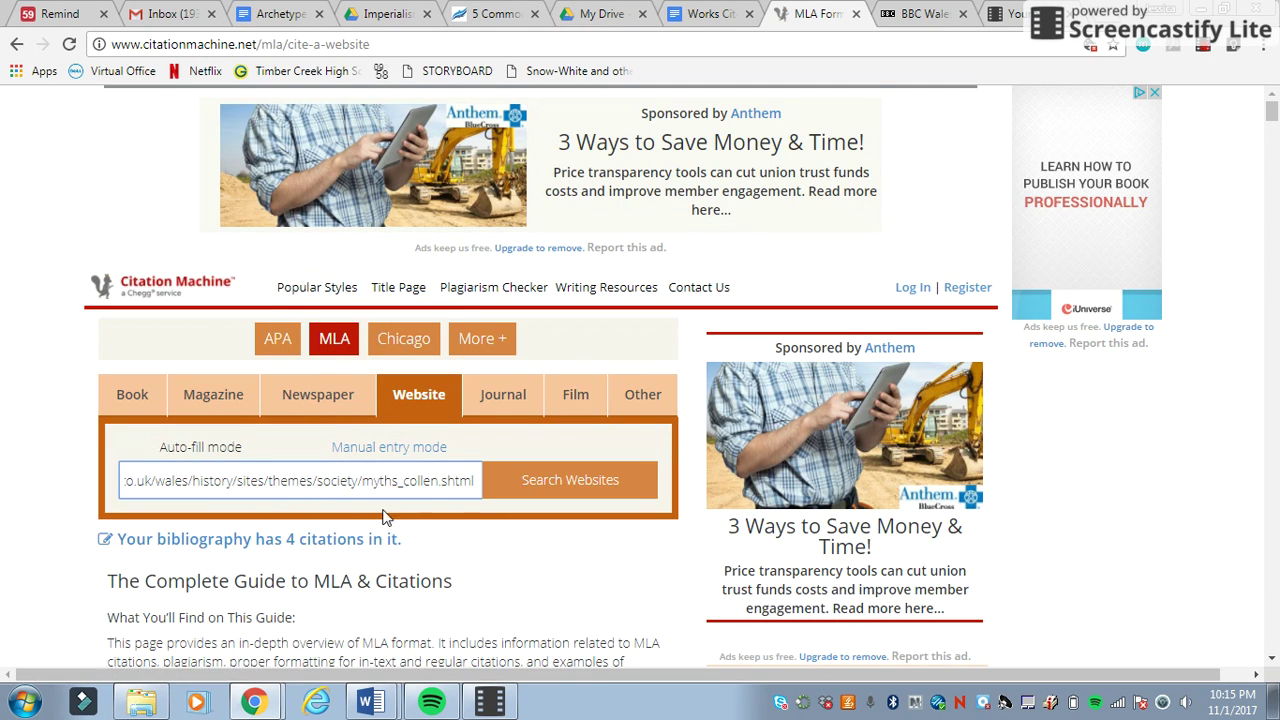
left_click(920, 14)
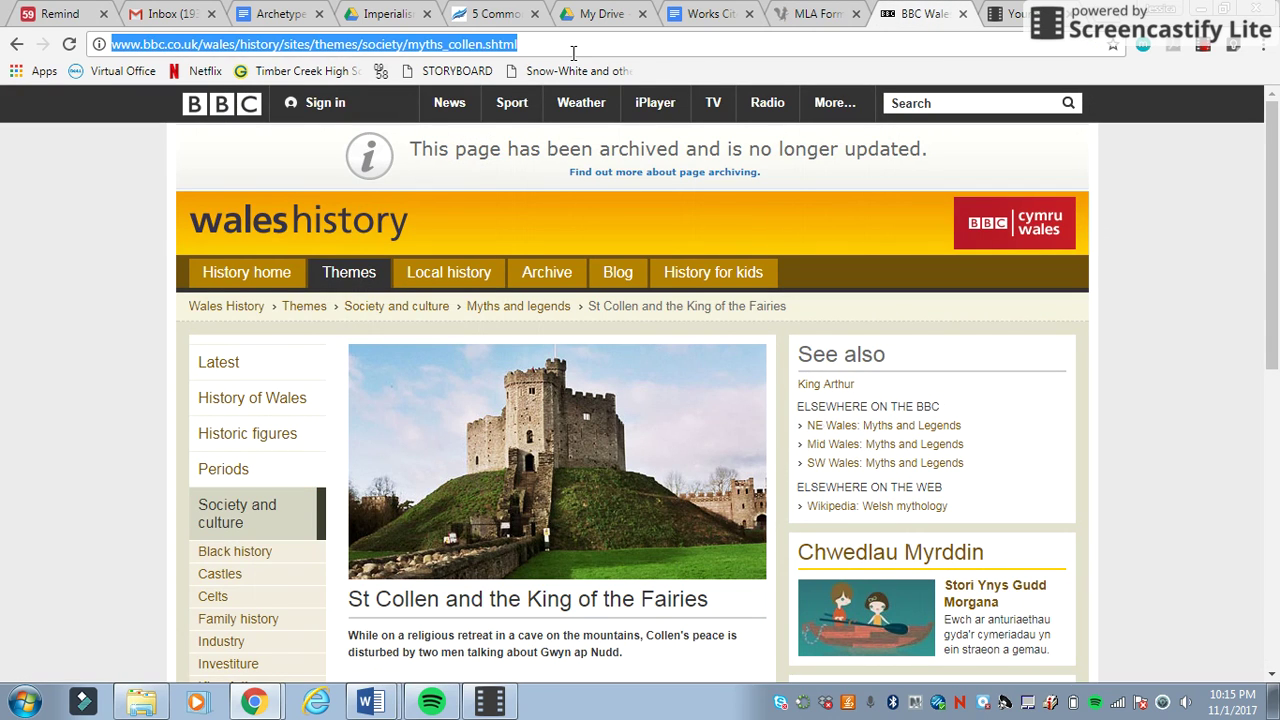
left_click(812, 14)
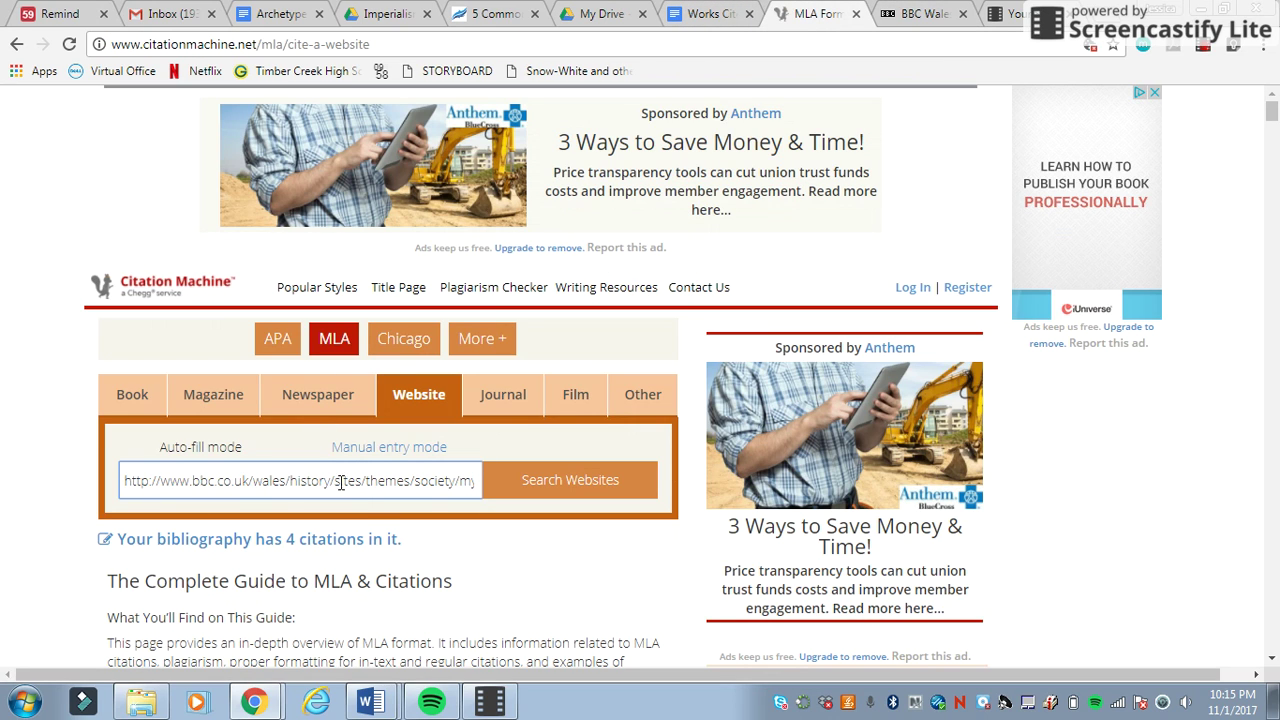
left_click(606, 482)
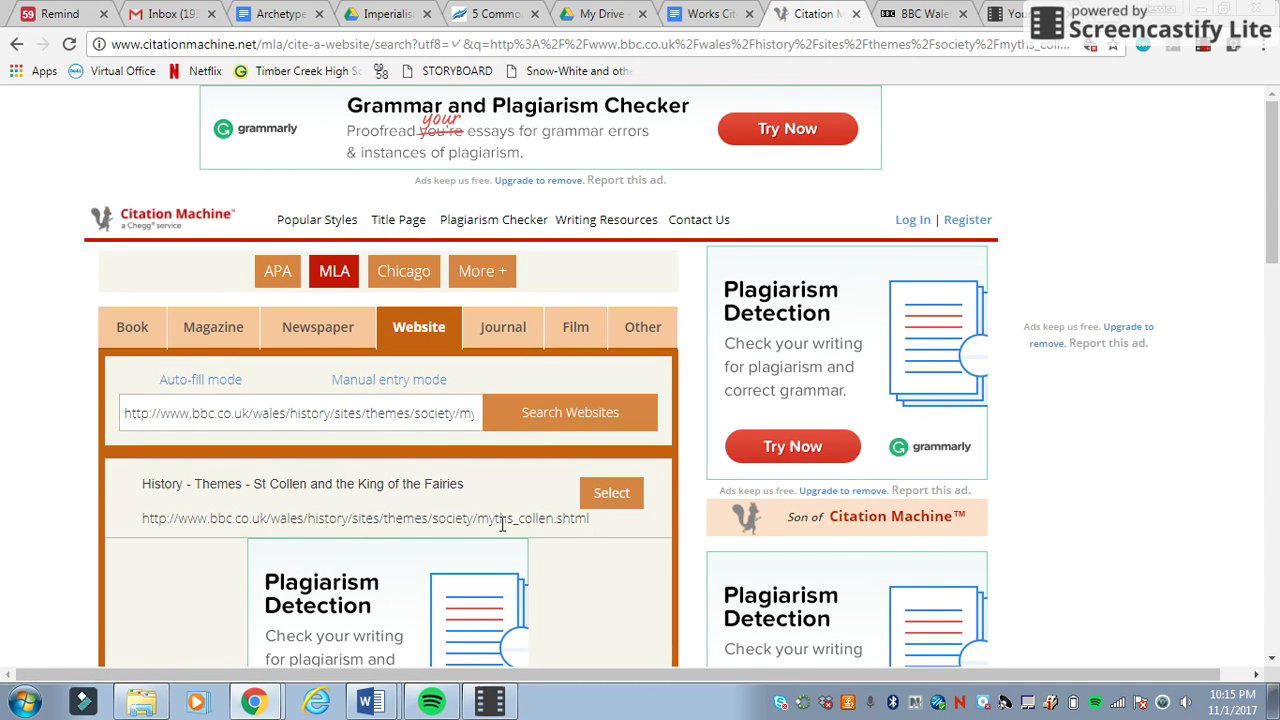
left_click(611, 492)
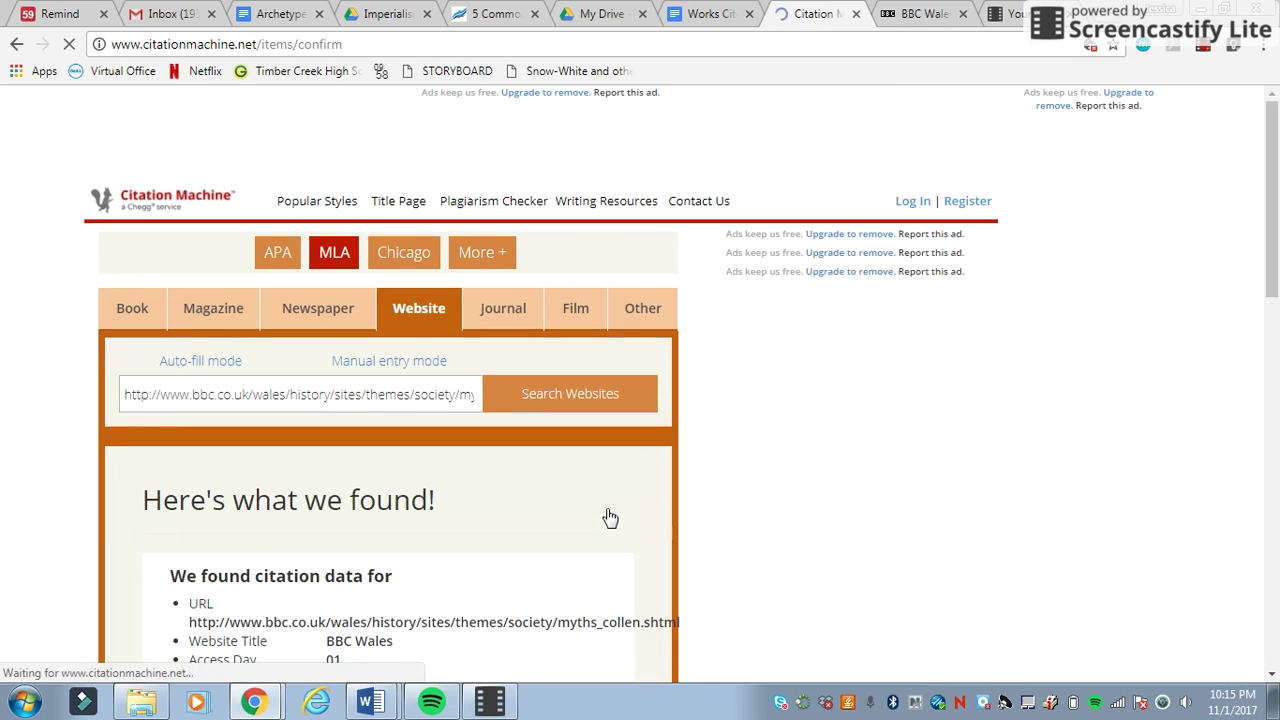
Step: Compare the found BBC Wales citation data, accessed November 01, 2017, with the article page
scroll(608, 517, "down", 5)
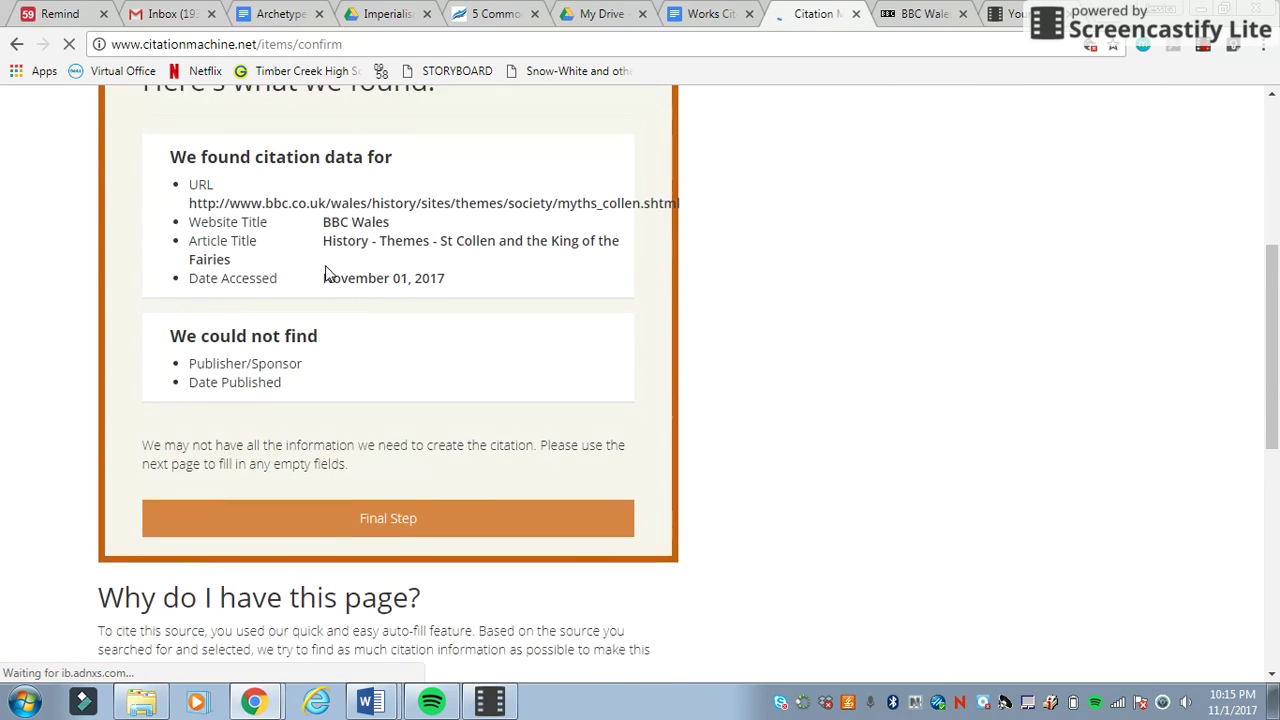
scroll(325, 273, "up", 2)
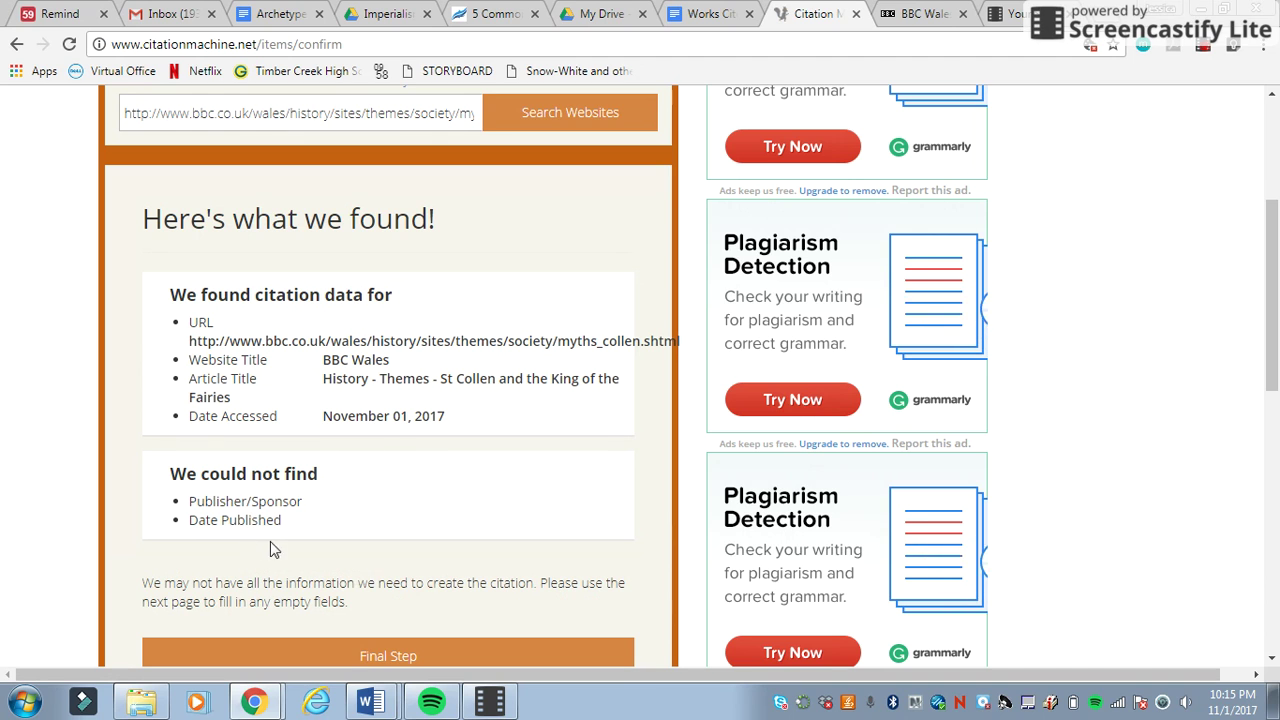
left_click(918, 14)
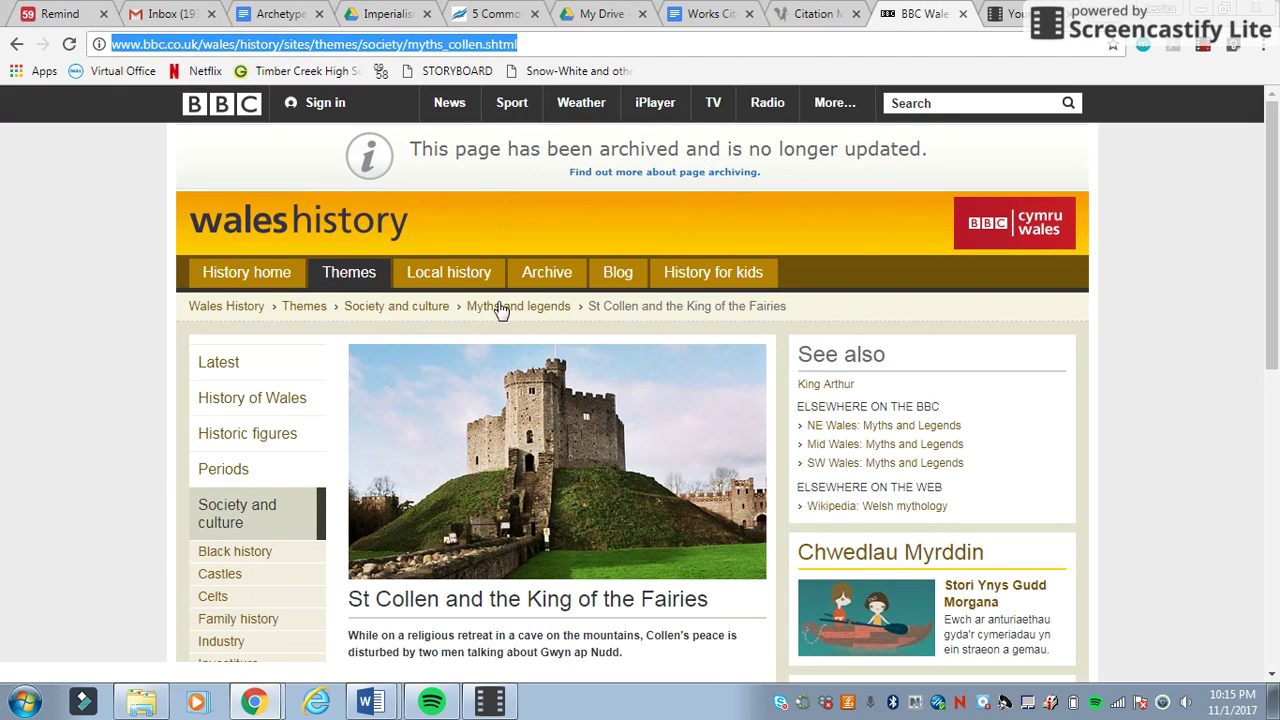
scroll(503, 305, "down", 7)
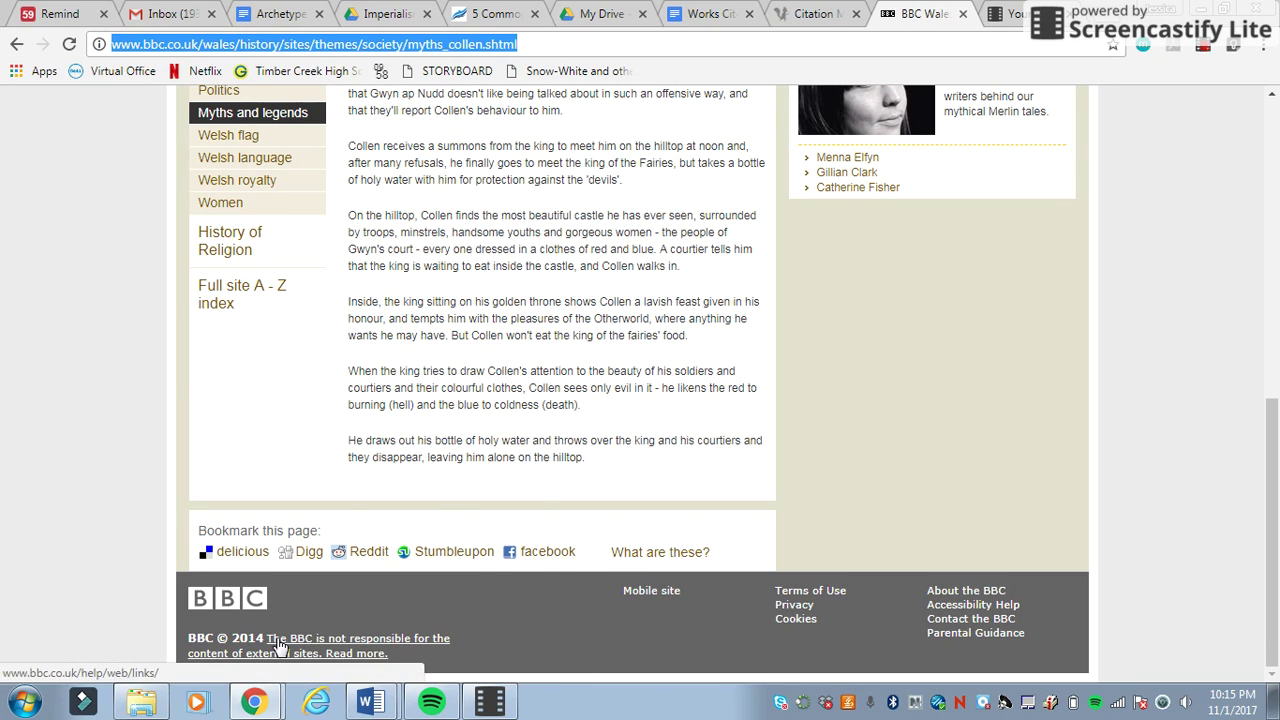
left_click(830, 11)
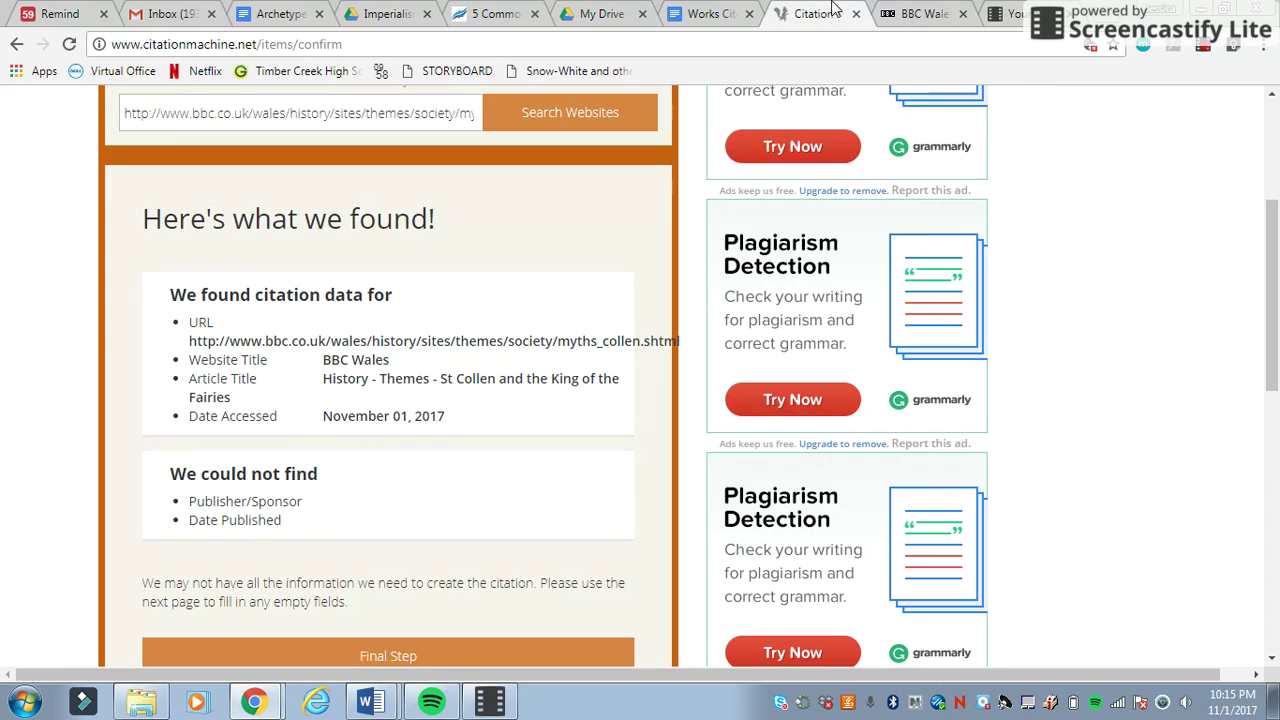
scroll(337, 451, "down", 1)
Step: Go to the final citation form and enter 2014 as the BBC Wales page's publication year
left_click(378, 578)
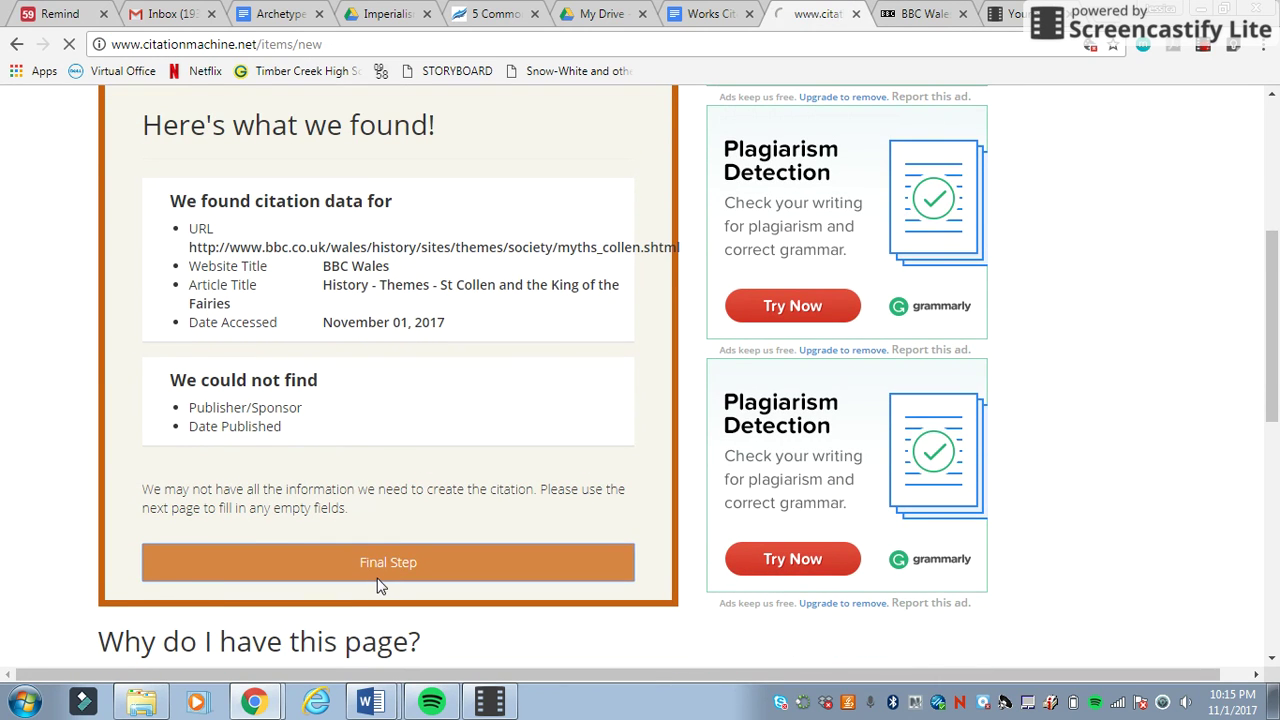
scroll(383, 551, "down", 3)
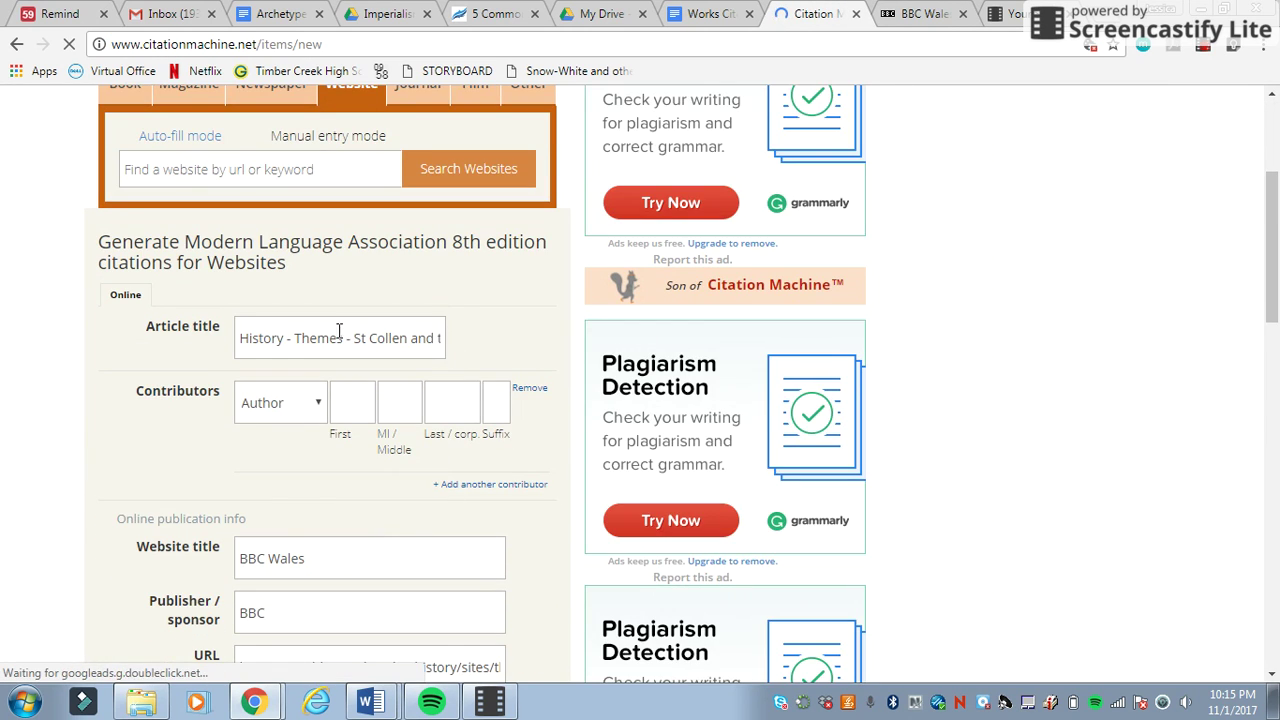
scroll(286, 457, "down", 2)
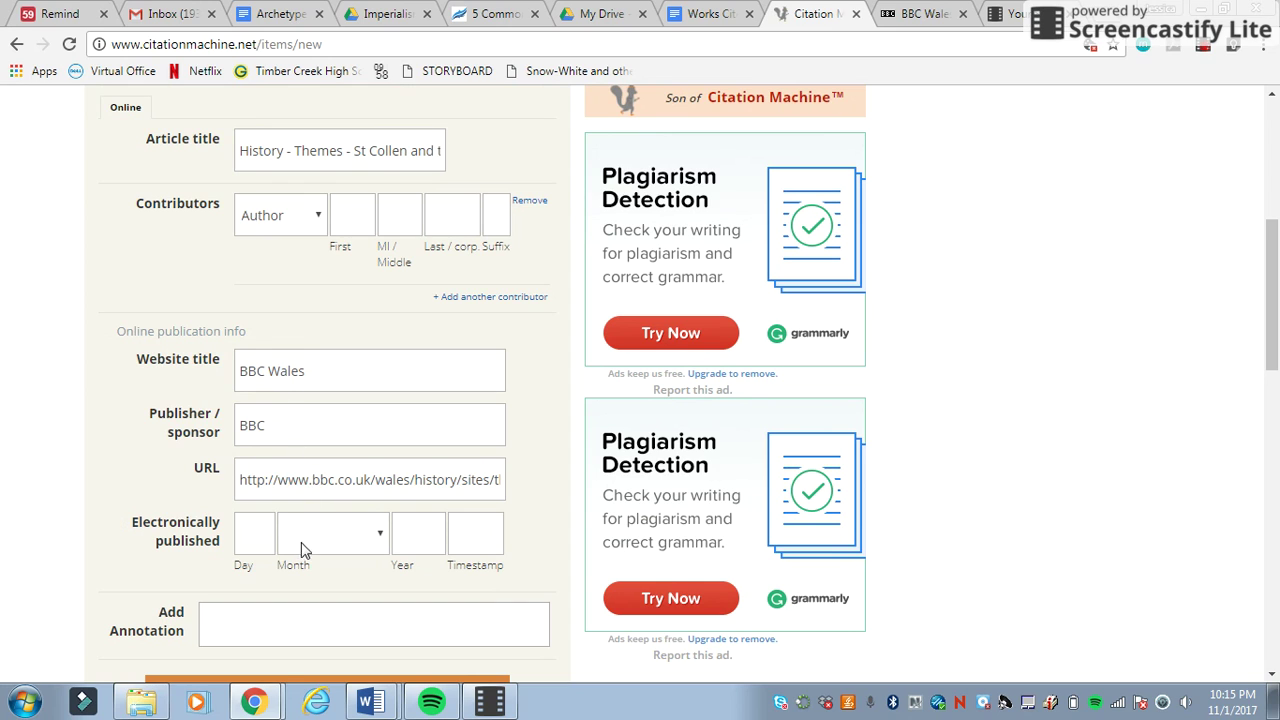
scroll(300, 552, "down", 1)
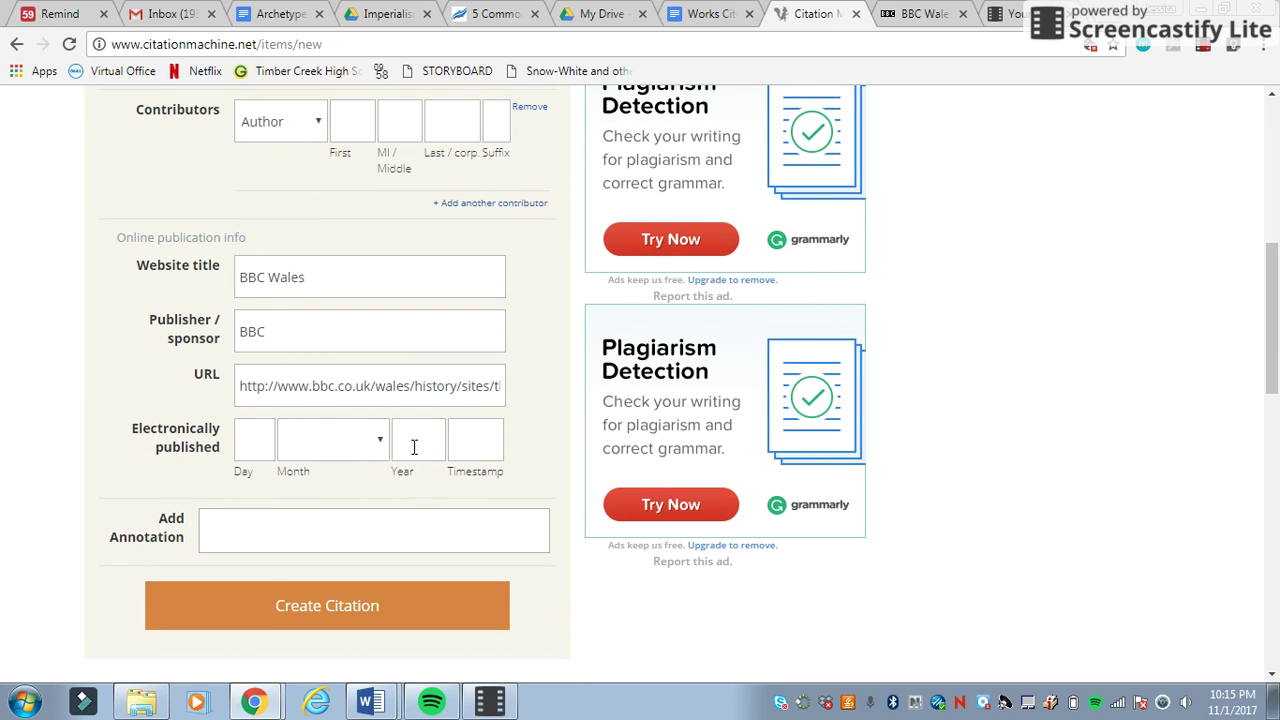
left_click(413, 446)
Step: Create the BBC Wales MLA citation, select its full text, and return to the Works Cited document
left_click(351, 614)
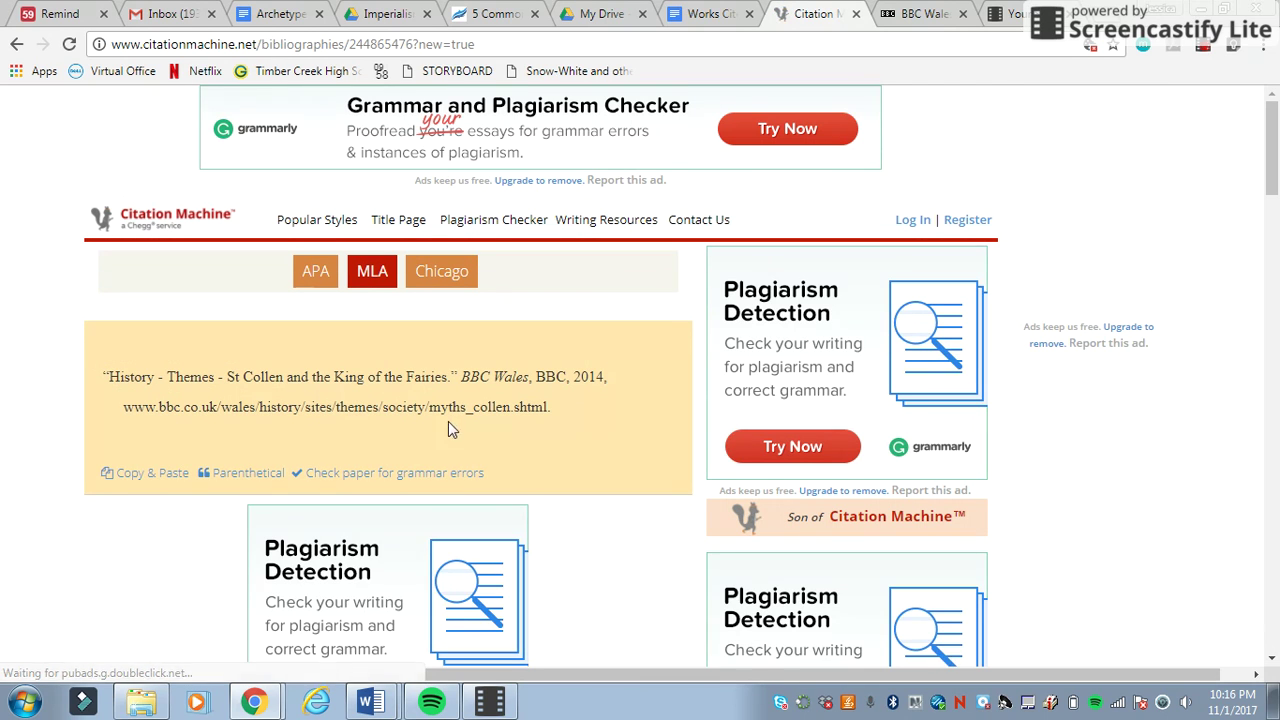
left_click_drag(566, 405, 104, 378)
key("ctrl+c")
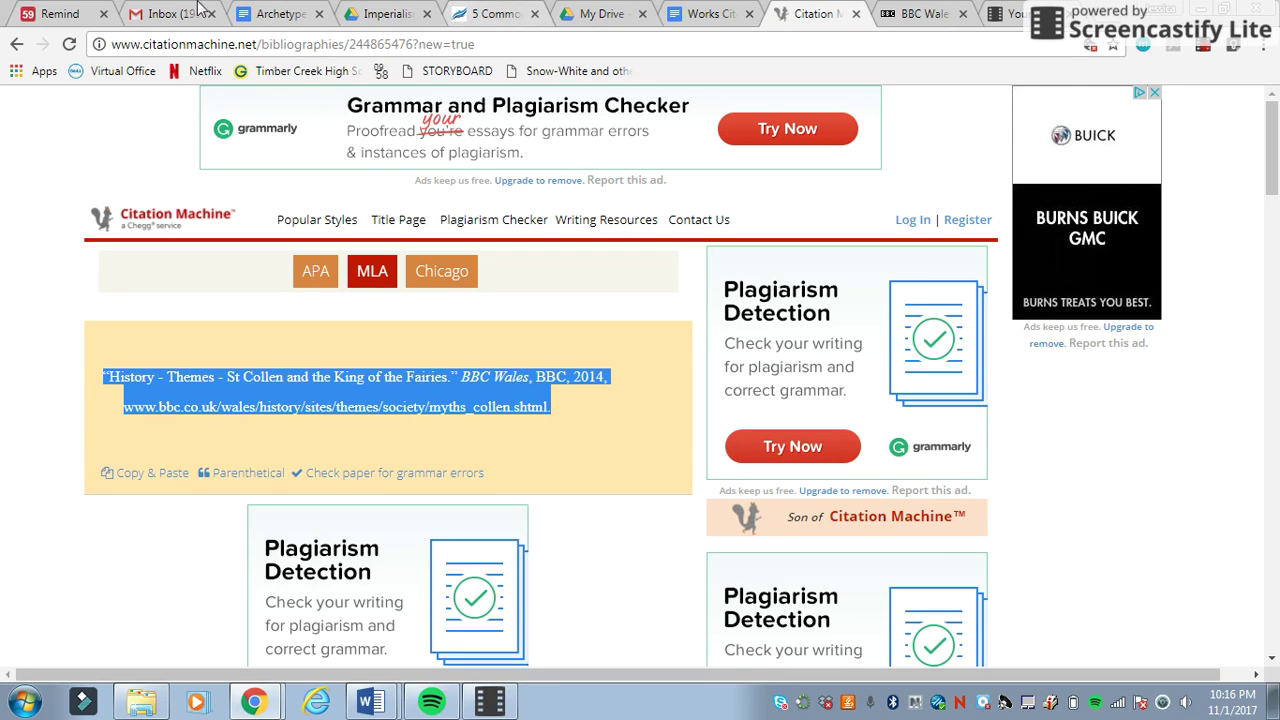
left_click(666, 12)
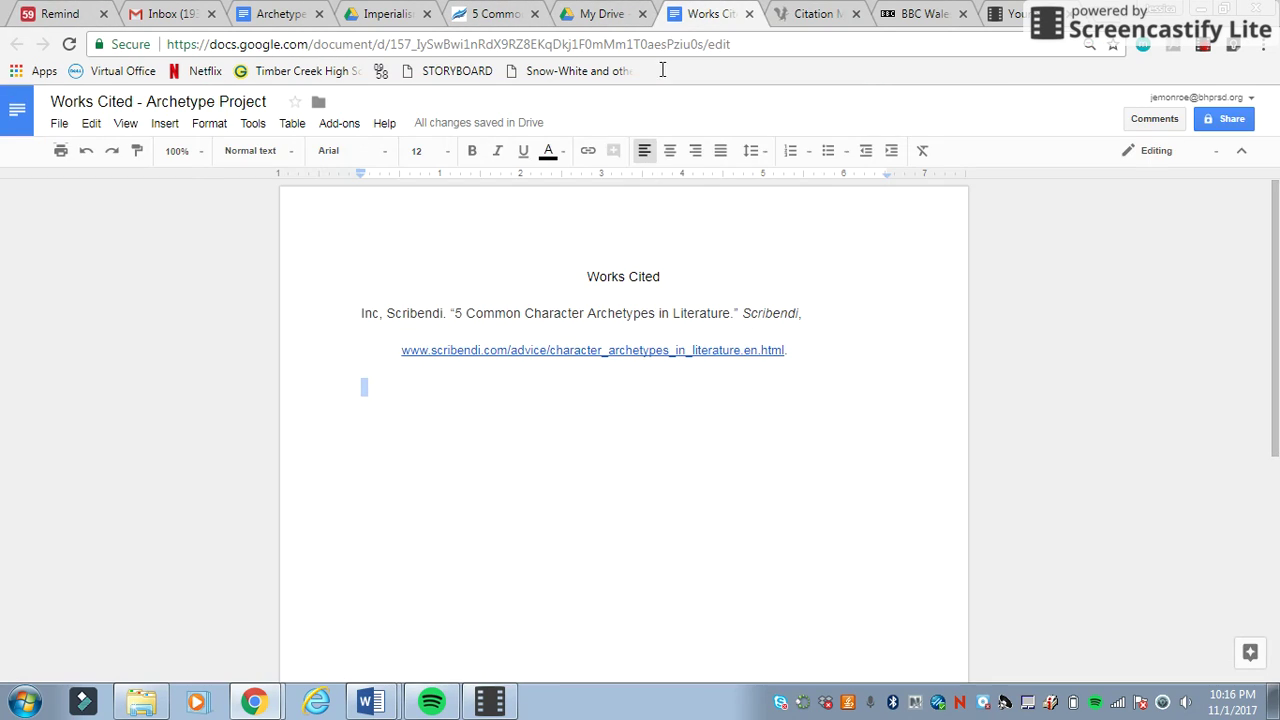
Step: Paste the BBC Wales citation on the empty line below Scribendi and set its highlight to None
left_click(424, 434)
key("ctrl+v")
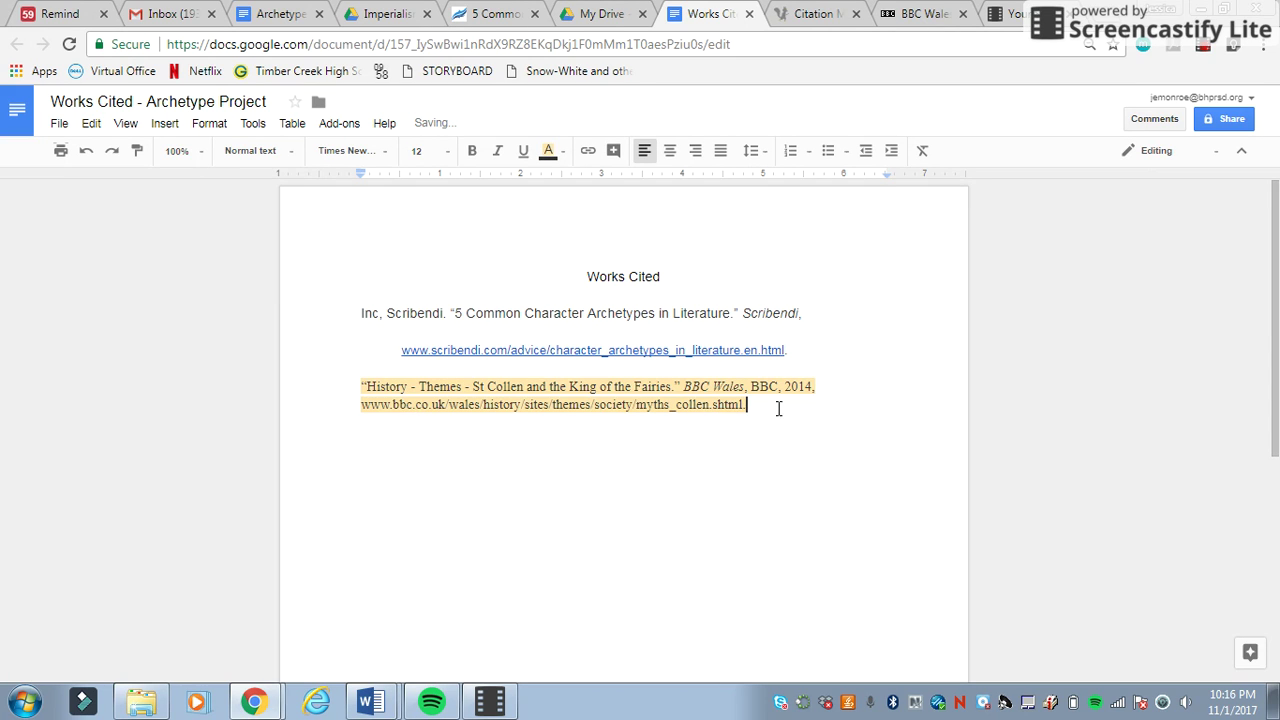
left_click_drag(753, 416, 351, 382)
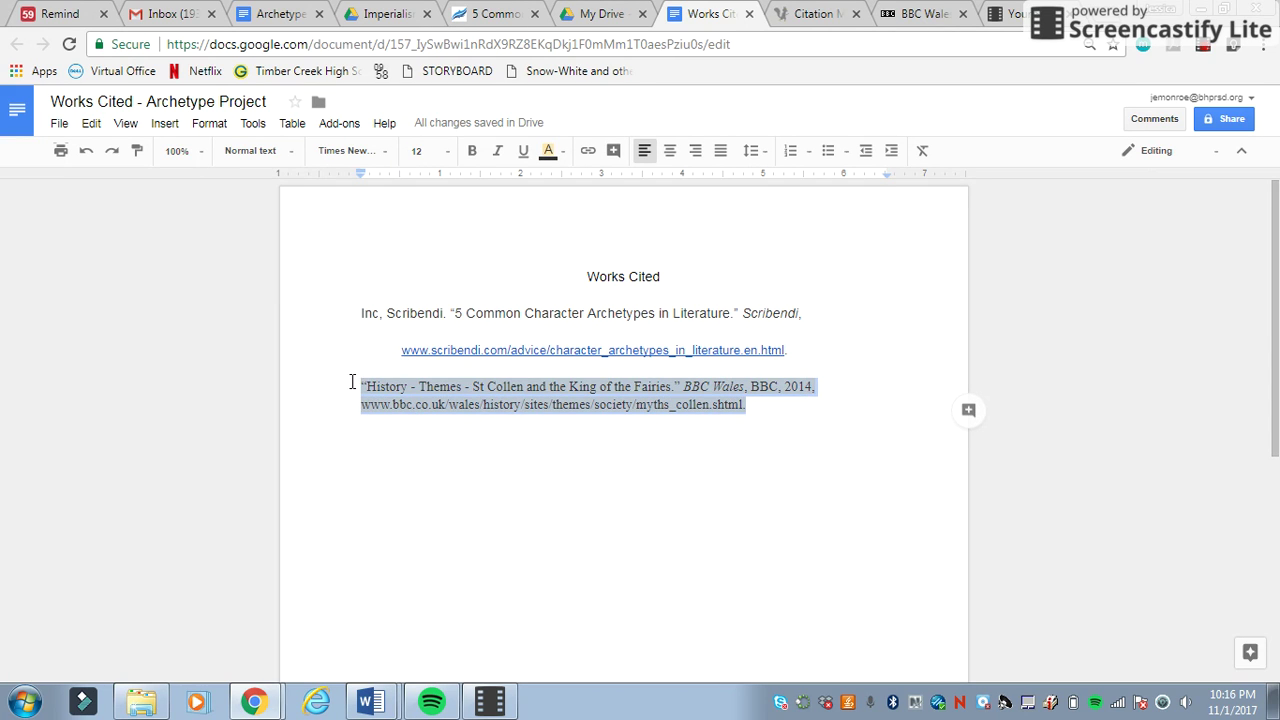
left_click(550, 152)
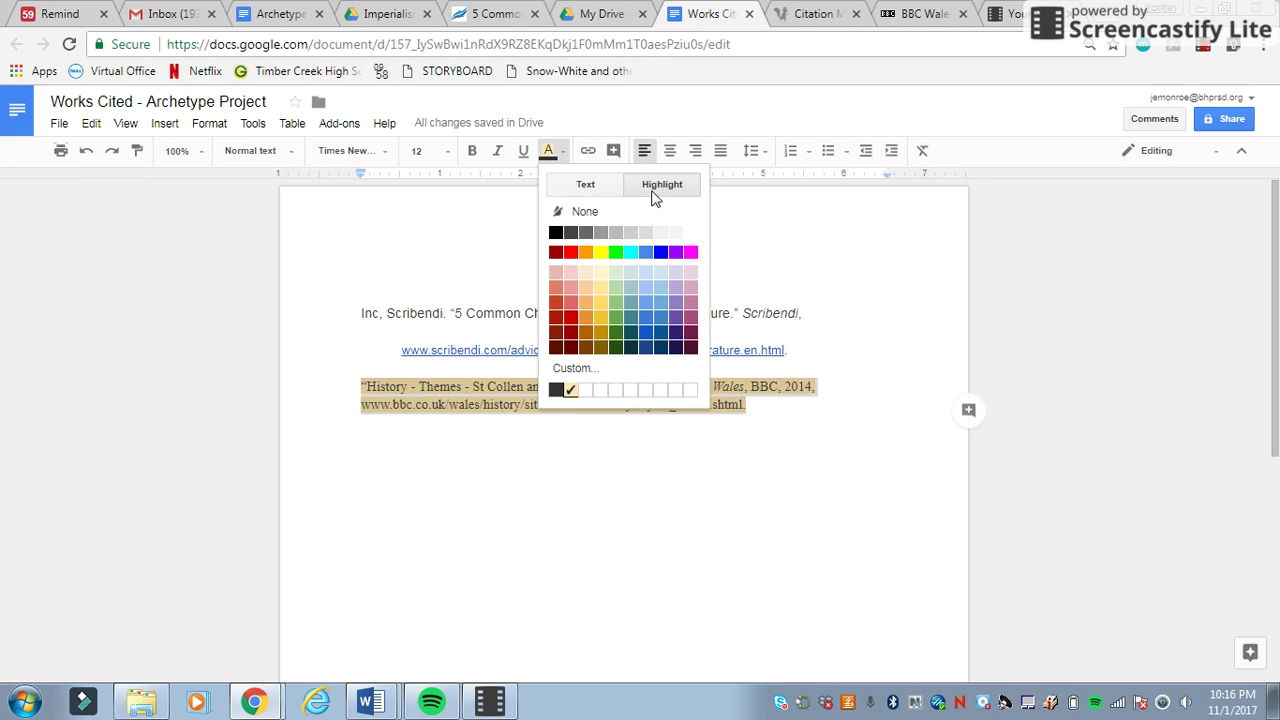
left_click(583, 212)
left_click(461, 404)
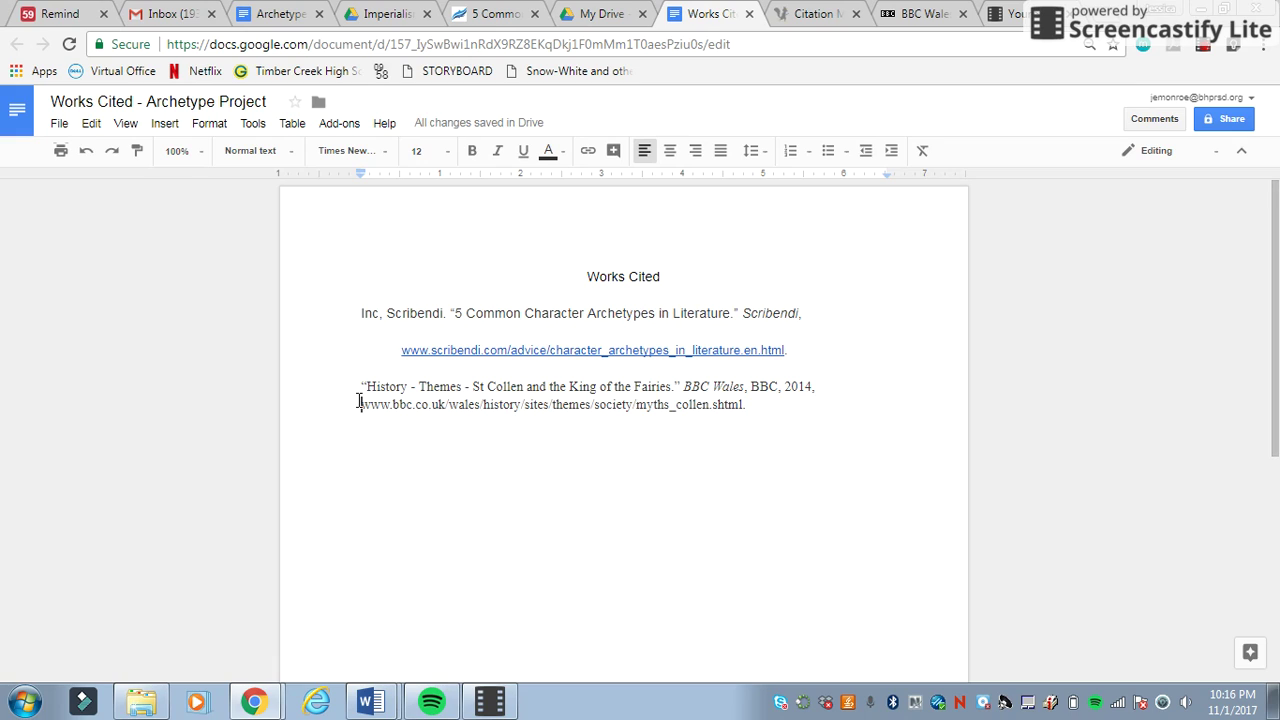
Step: Break the BBC Wales URL onto its own line and indent it
left_click(359, 400)
key("Return")
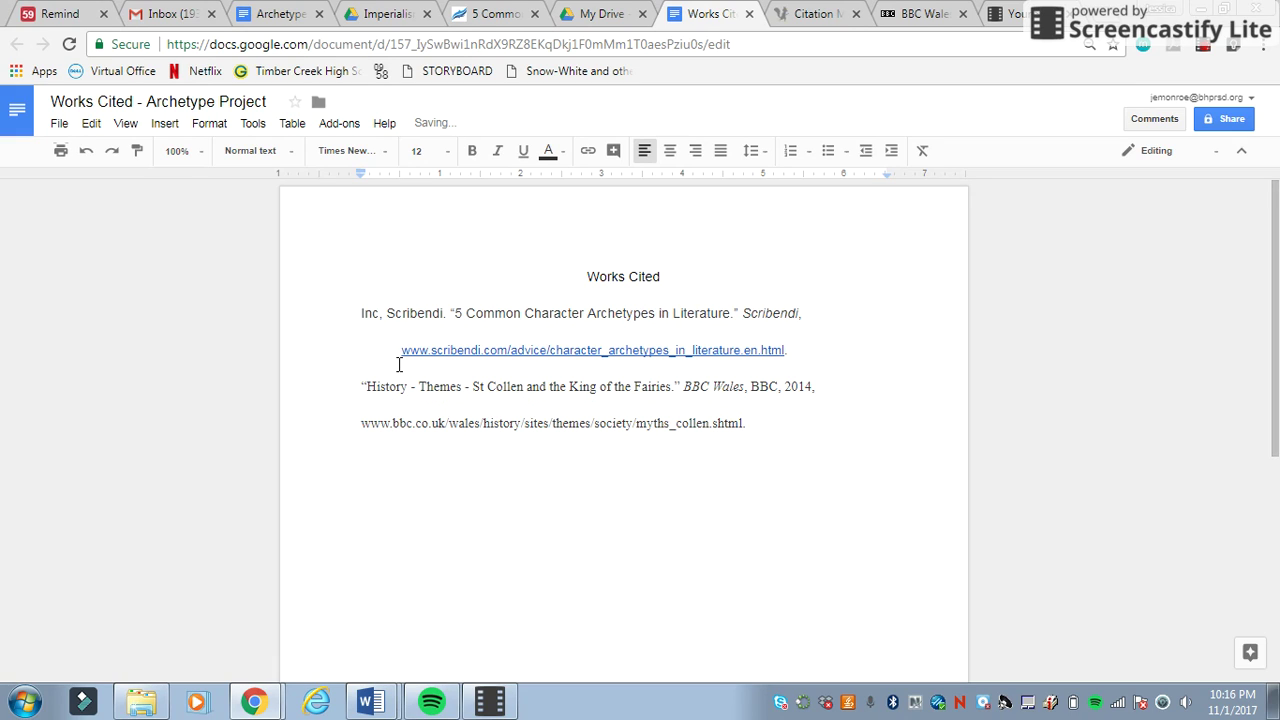
key("BackSpace")
key("Return")
key("Tab")
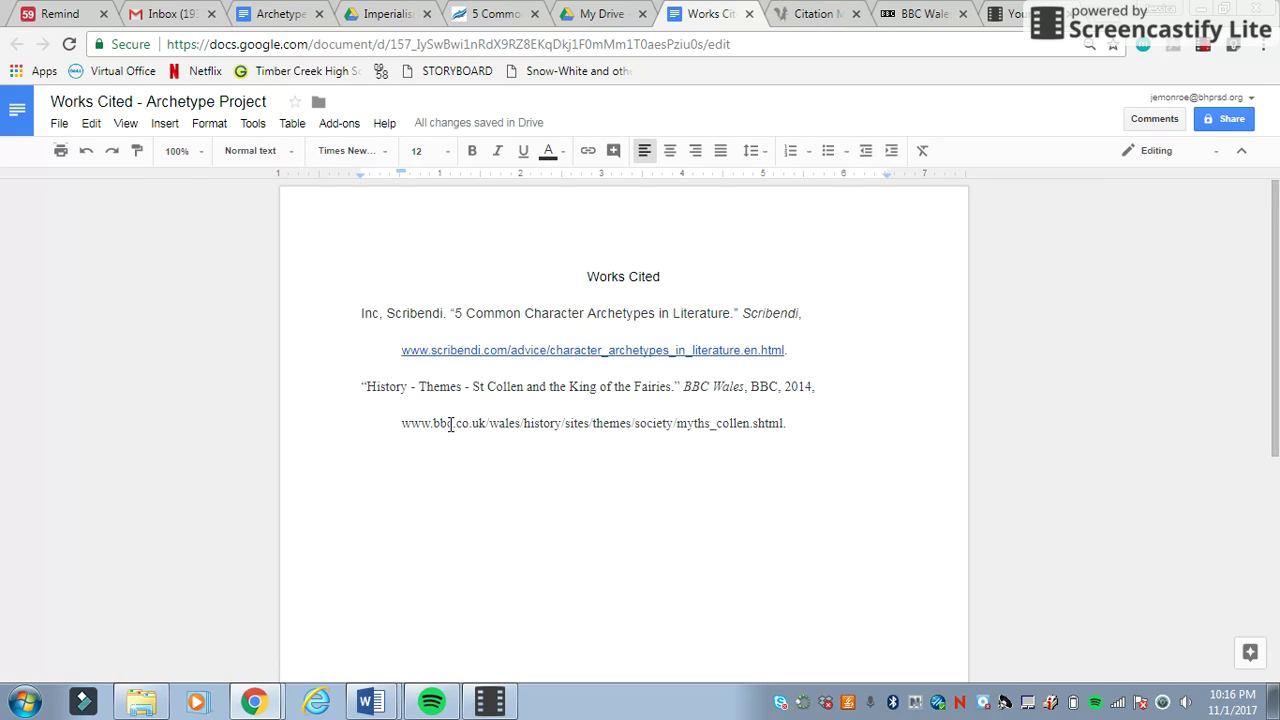
Step: Compare the fonts and URL indents of both citations, then select the Scribendi citation
left_click(362, 313)
left_click(361, 385)
left_click(401, 350)
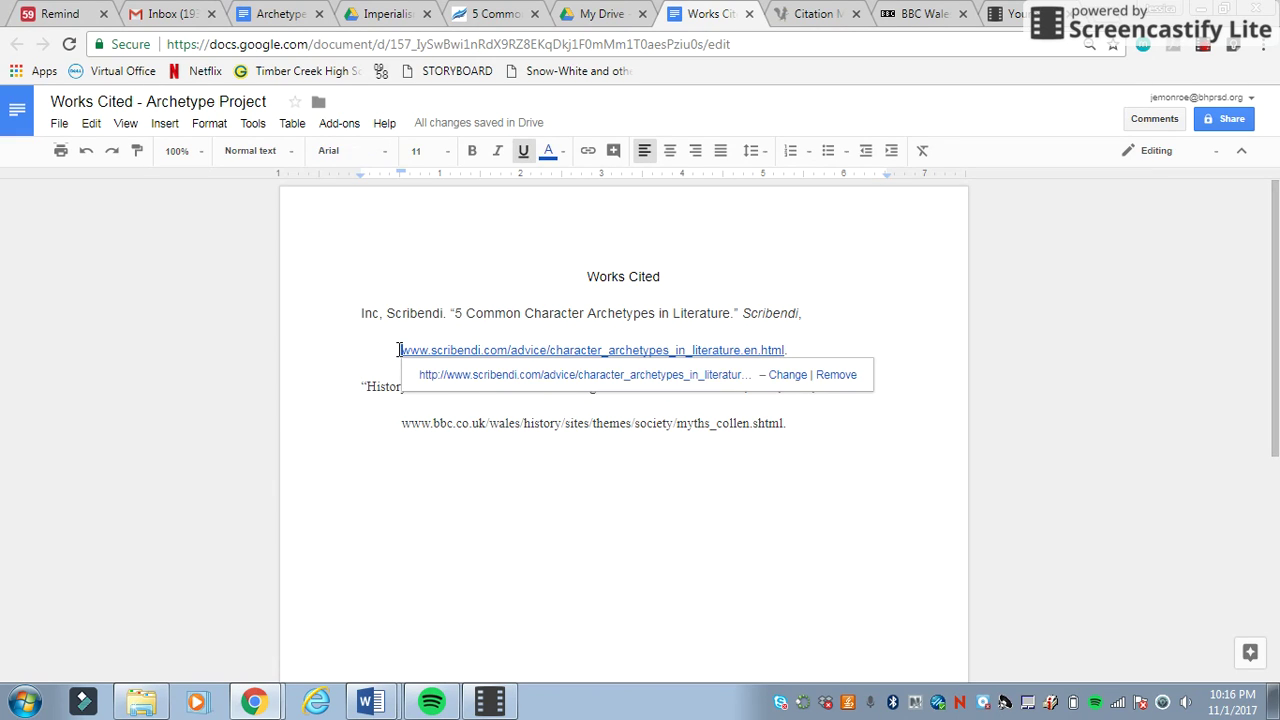
left_click(399, 442)
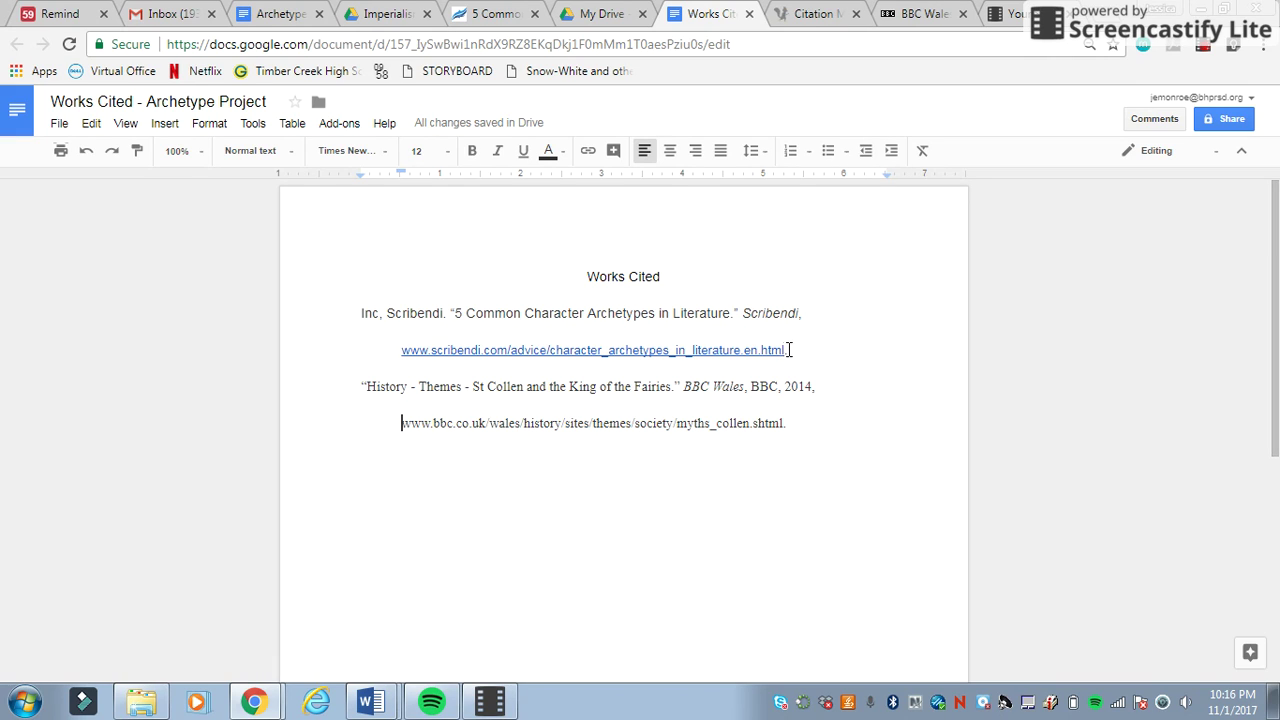
left_click_drag(789, 349, 492, 300)
key("ctrl+c")
Step: Move the Scribendi citation onto a new unindented line after the BBC Wales entry
left_click_drag(372, 305, 343, 316)
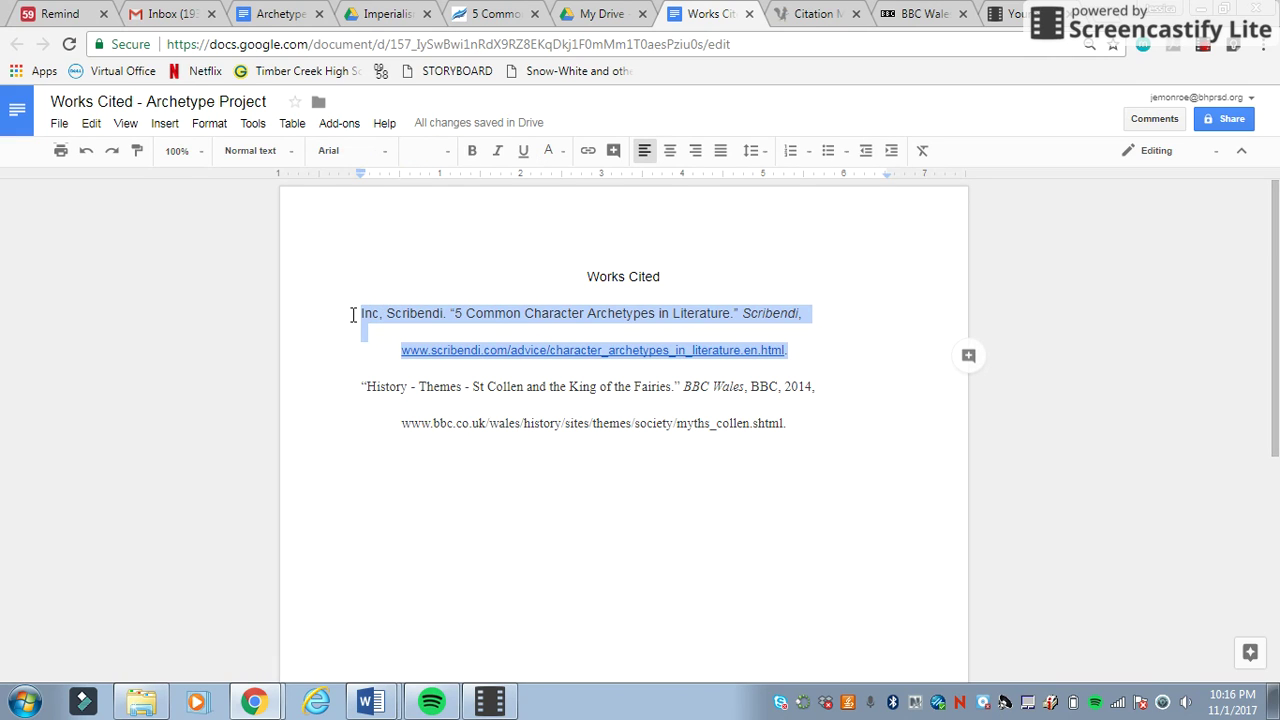
key("BackSpace")
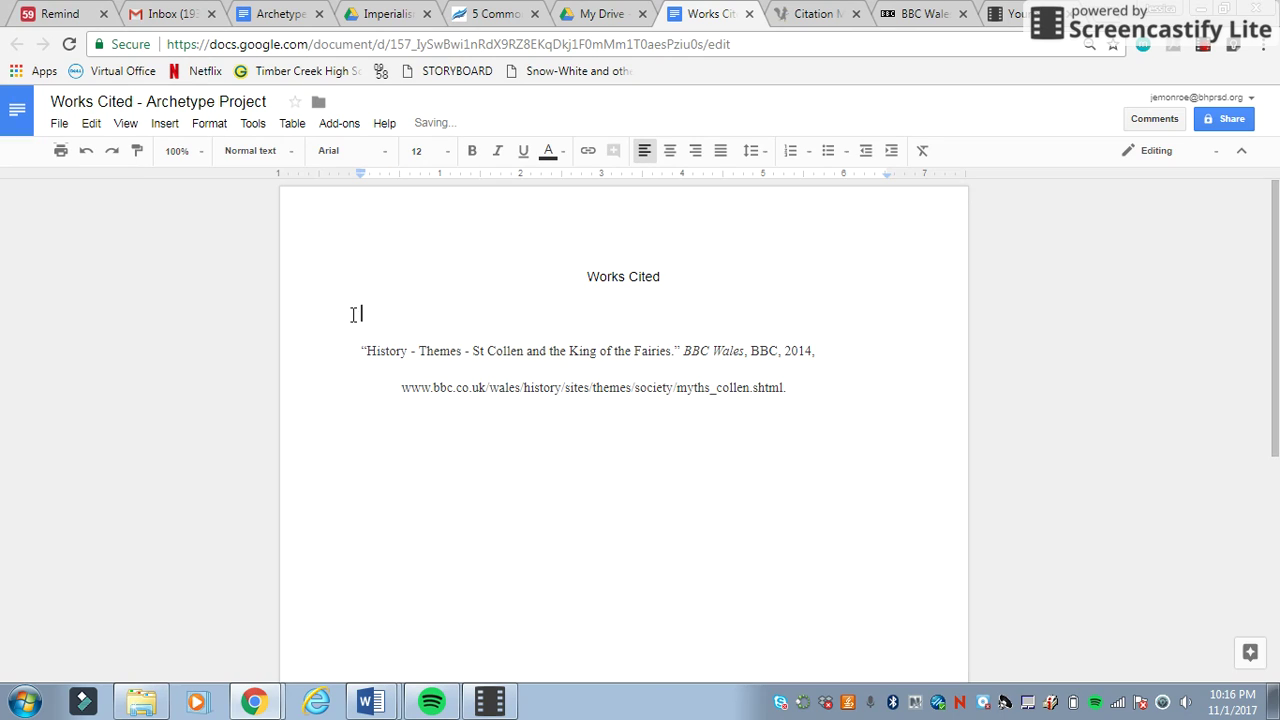
key("BackSpace")
key("BackSpace")
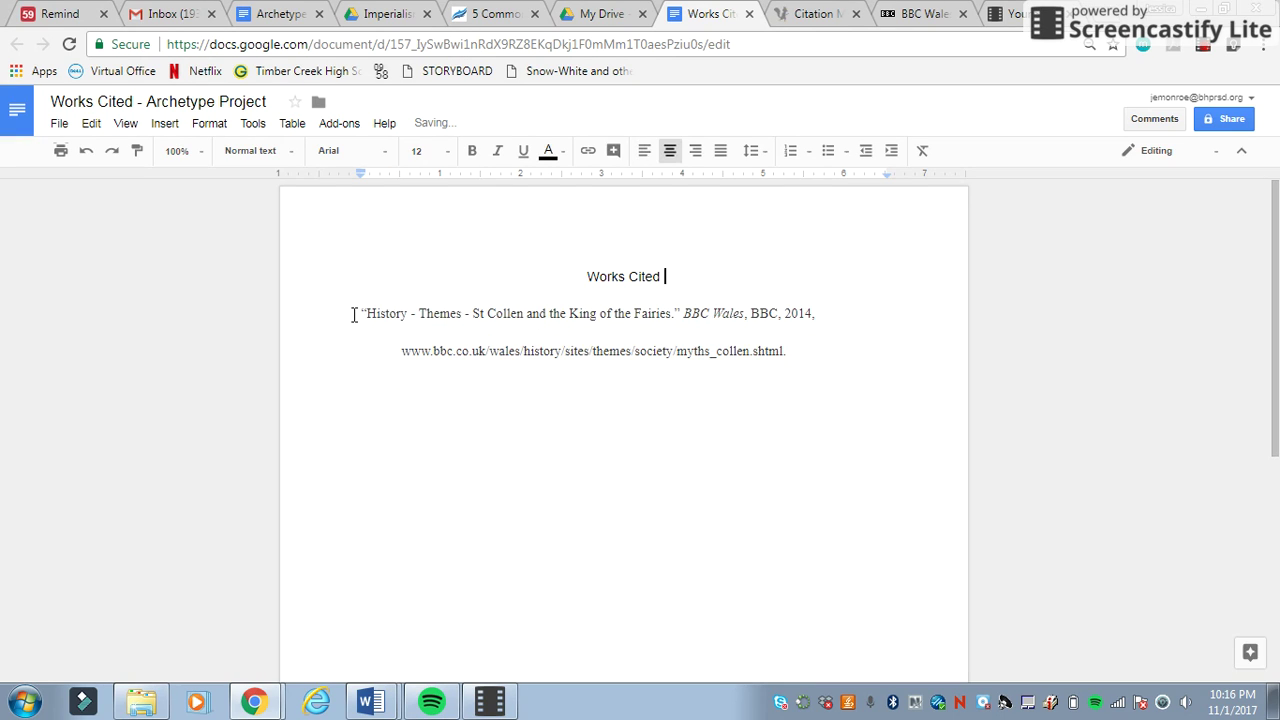
left_click(354, 314)
key("ctrl+End")
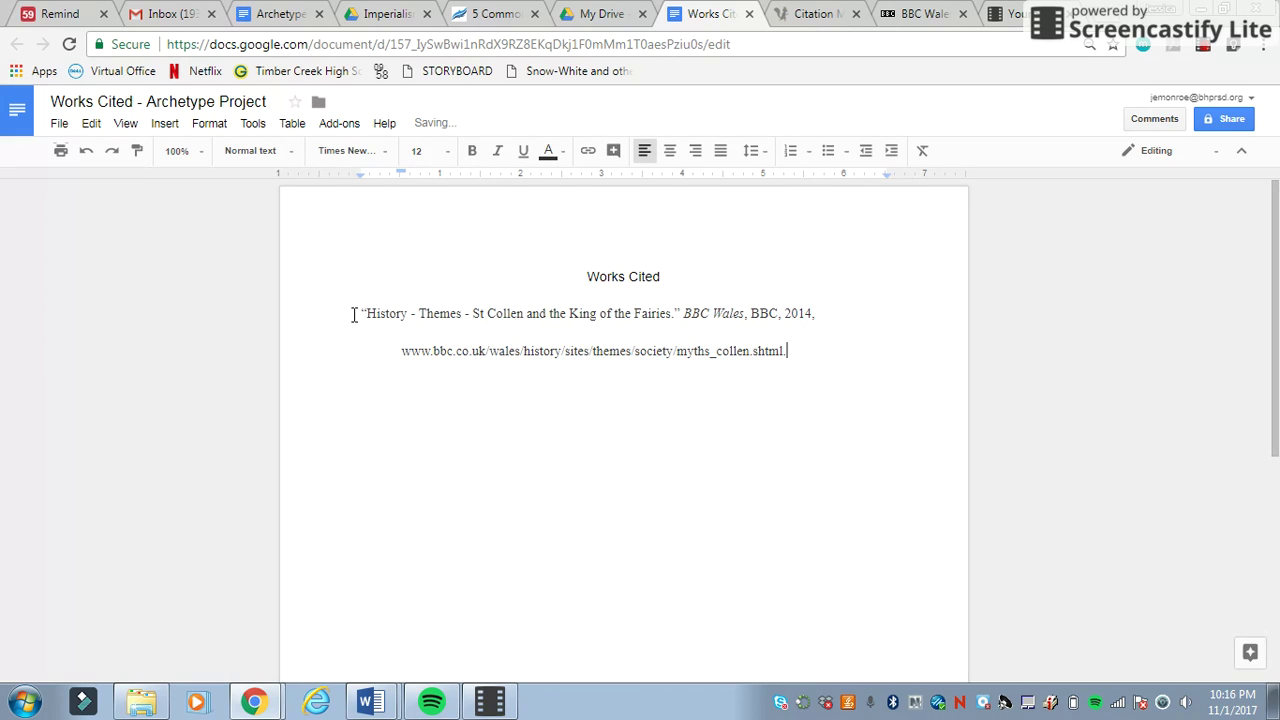
key("Return")
key("BackSpace")
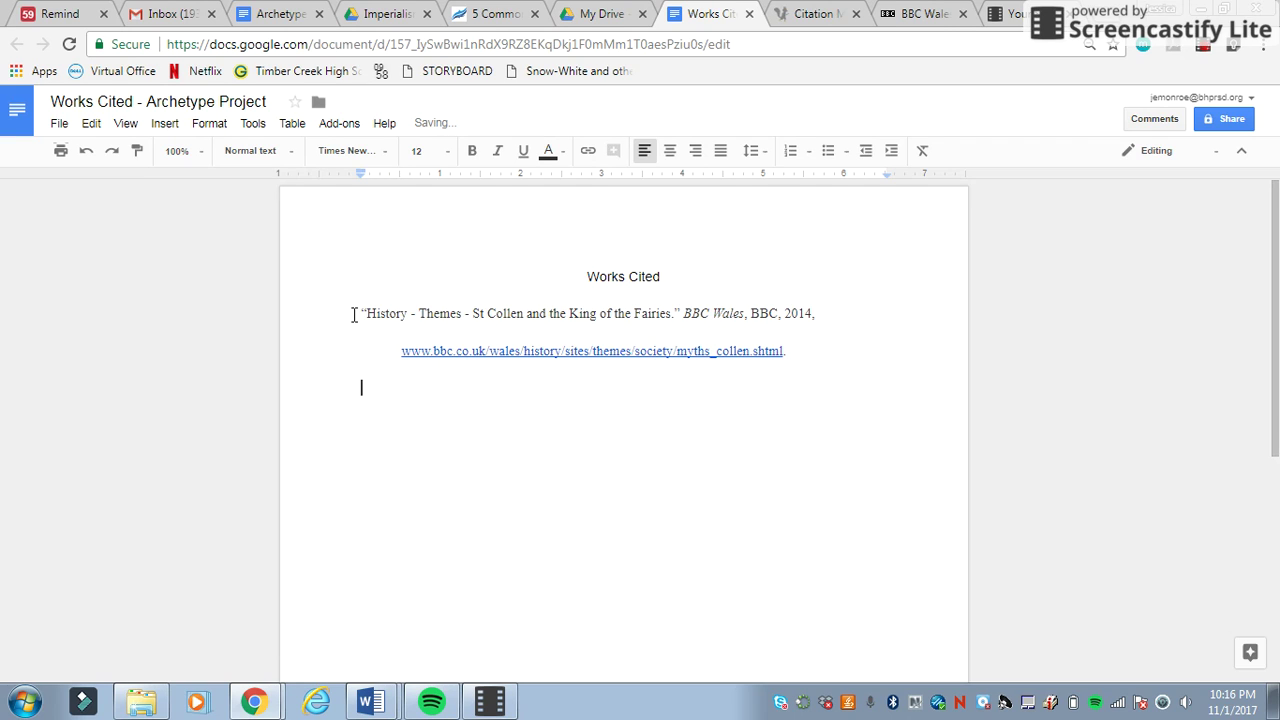
key("ctrl+v")
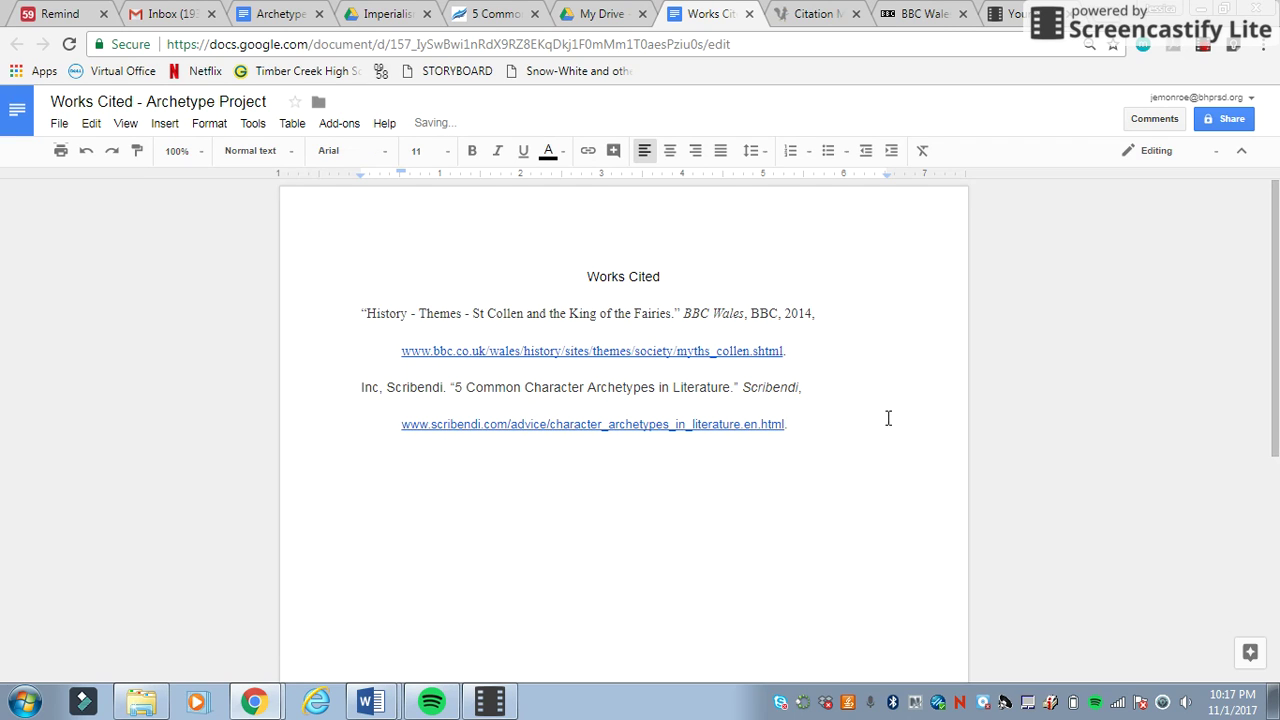
key("ctrl+a")
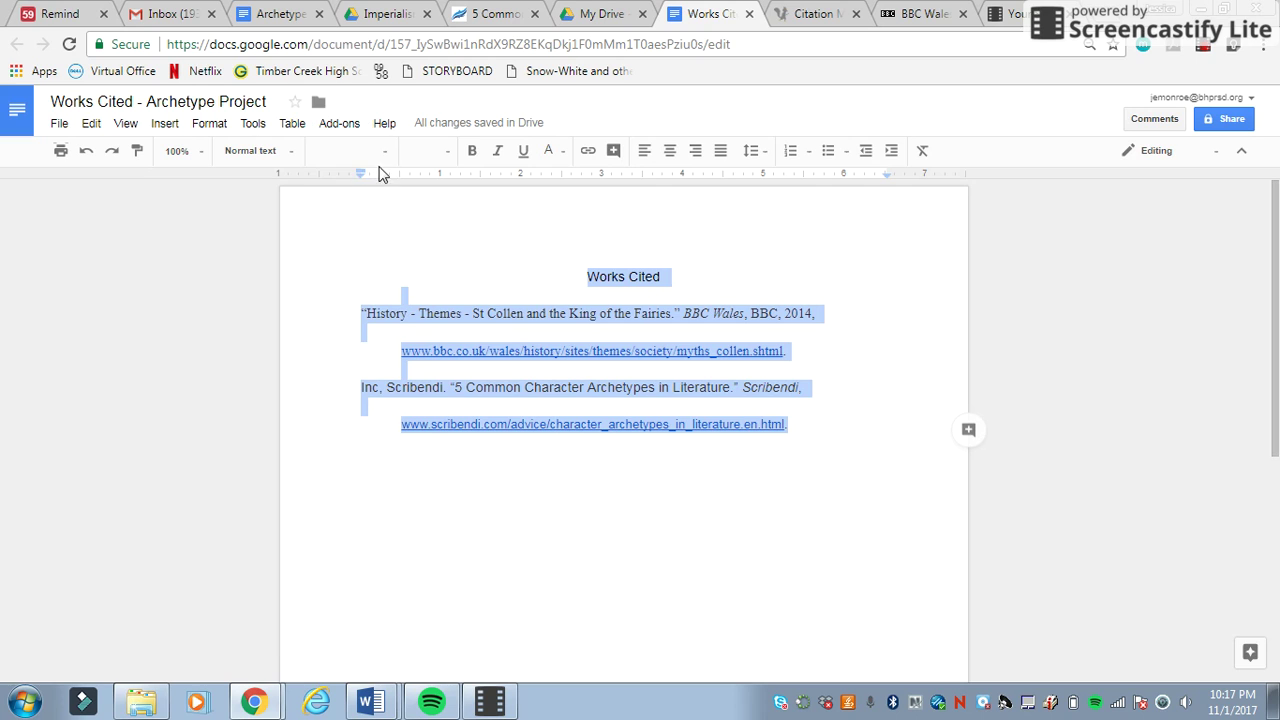
Step: Set all the selected text to Arial 12 pt, then deselect it and dismiss the link popup
left_click(373, 160)
left_click(381, 184)
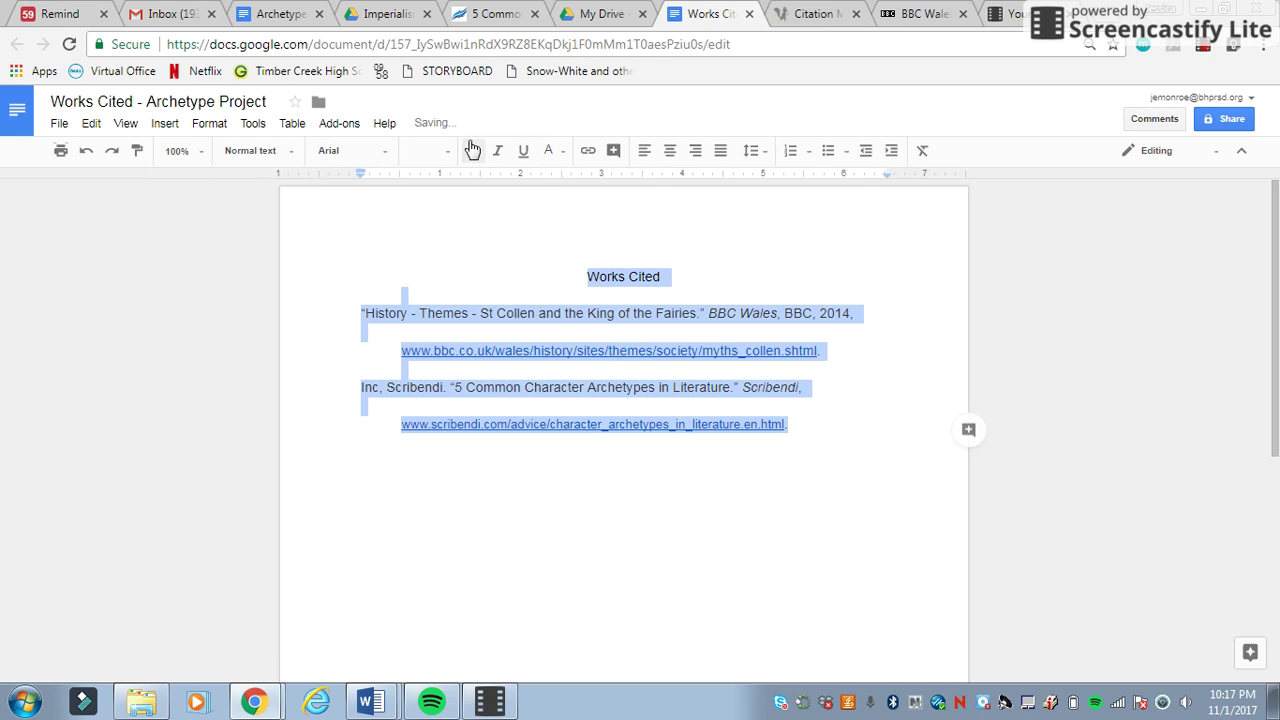
left_click(452, 160)
left_click(430, 268)
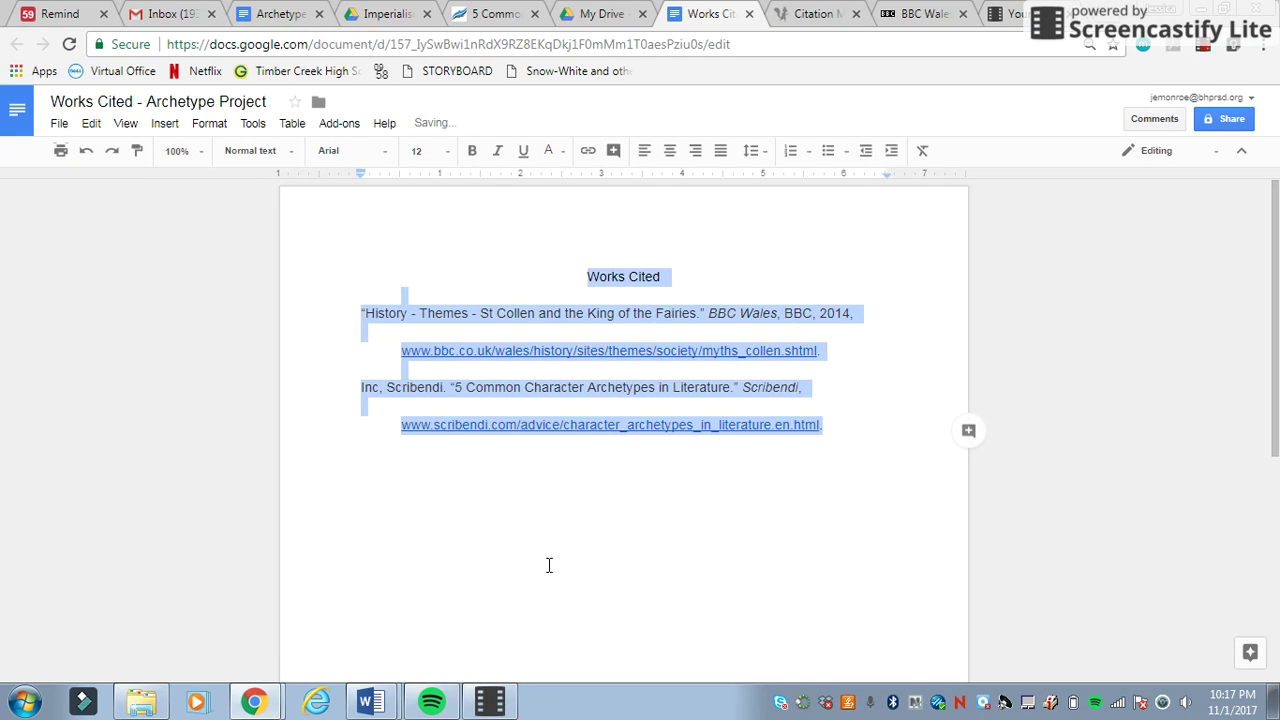
left_click(549, 563)
left_click(838, 594)
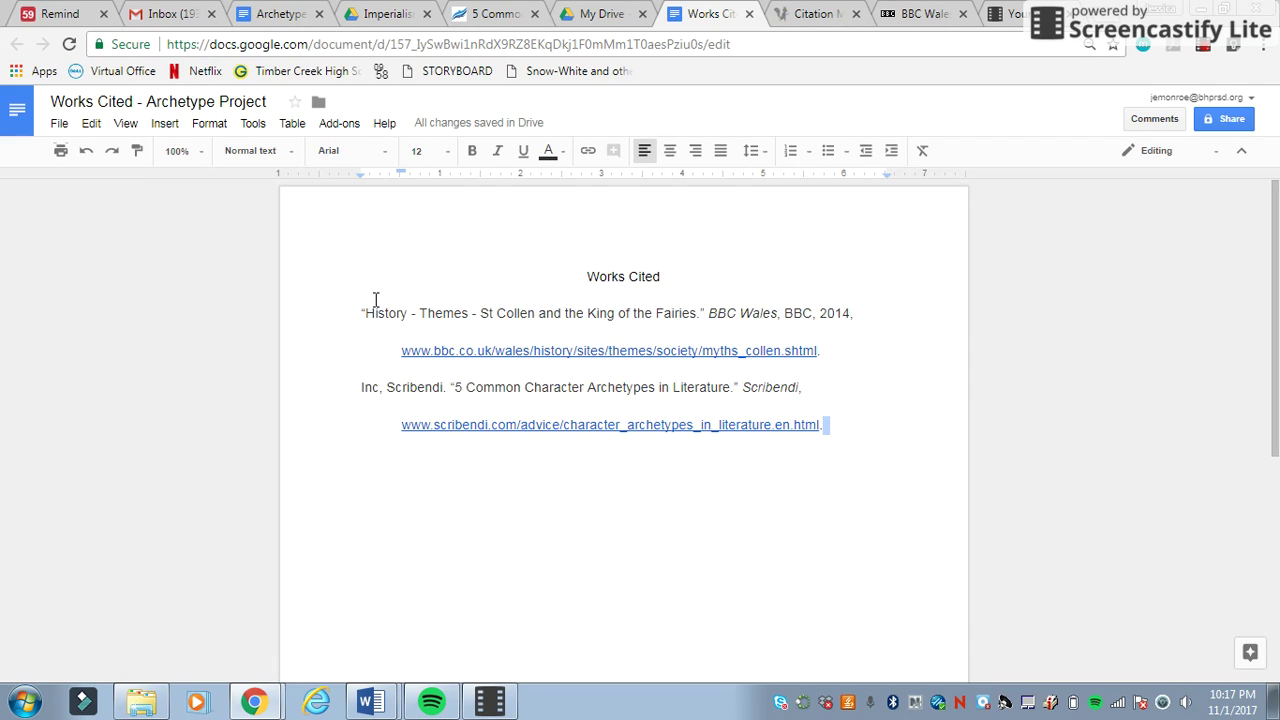
left_click_drag(362, 313, 712, 307)
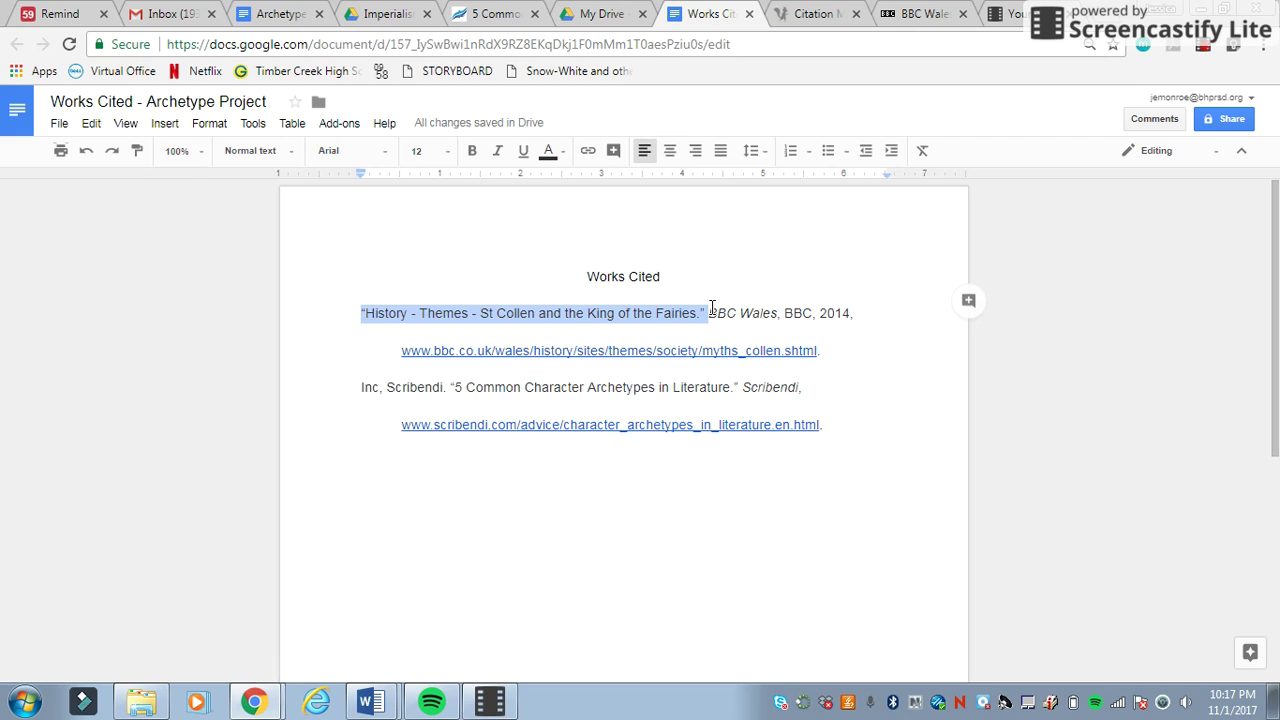
left_click(663, 527)
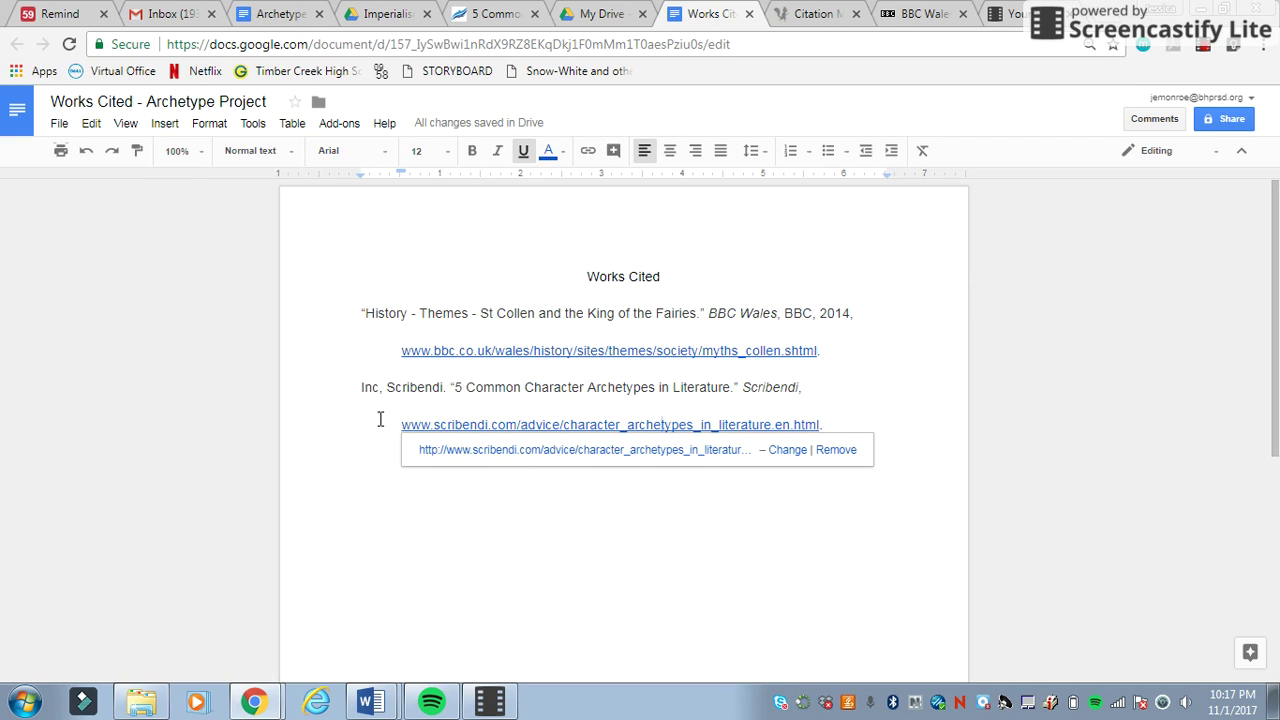
left_click_drag(363, 387, 447, 387)
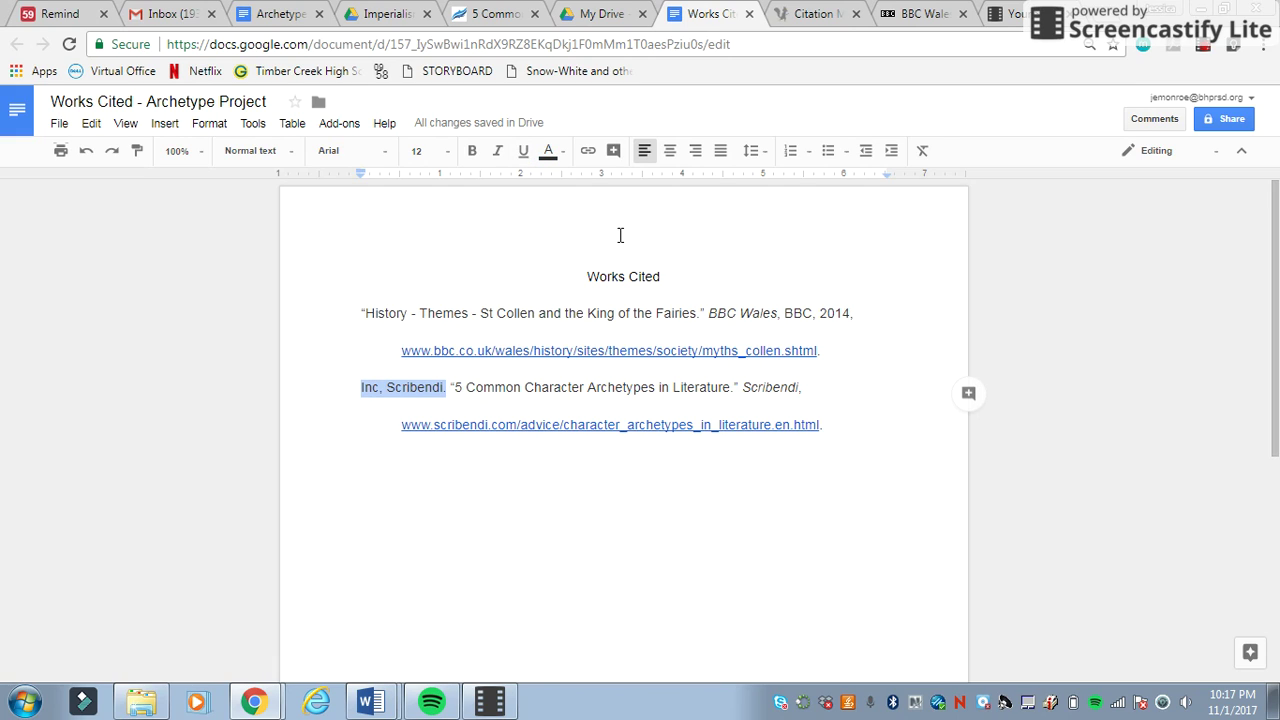
left_click(705, 269)
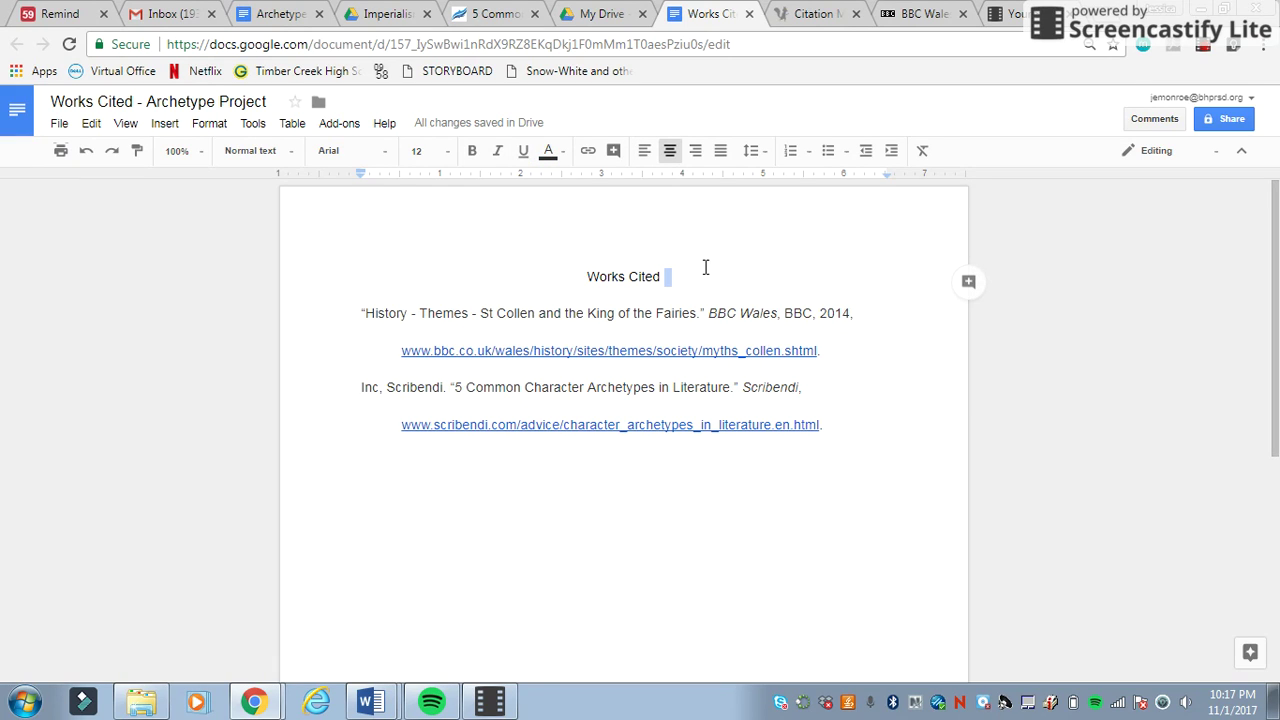
left_click(515, 700)
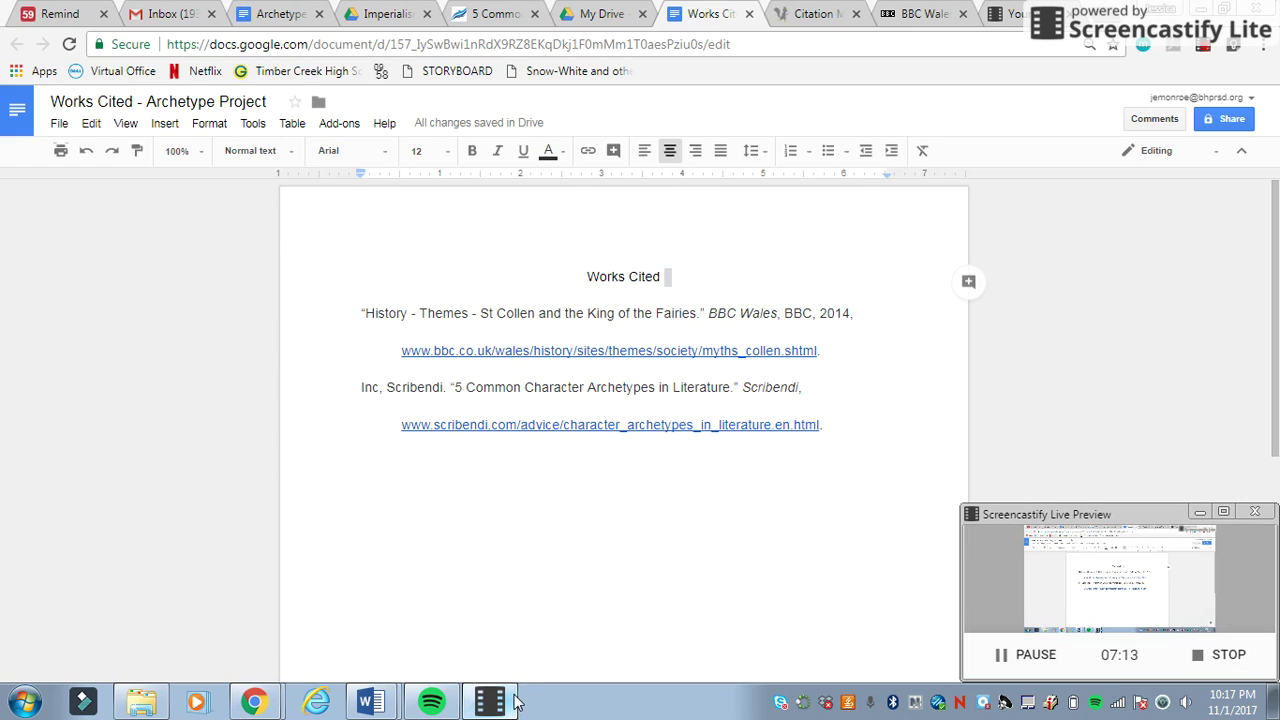